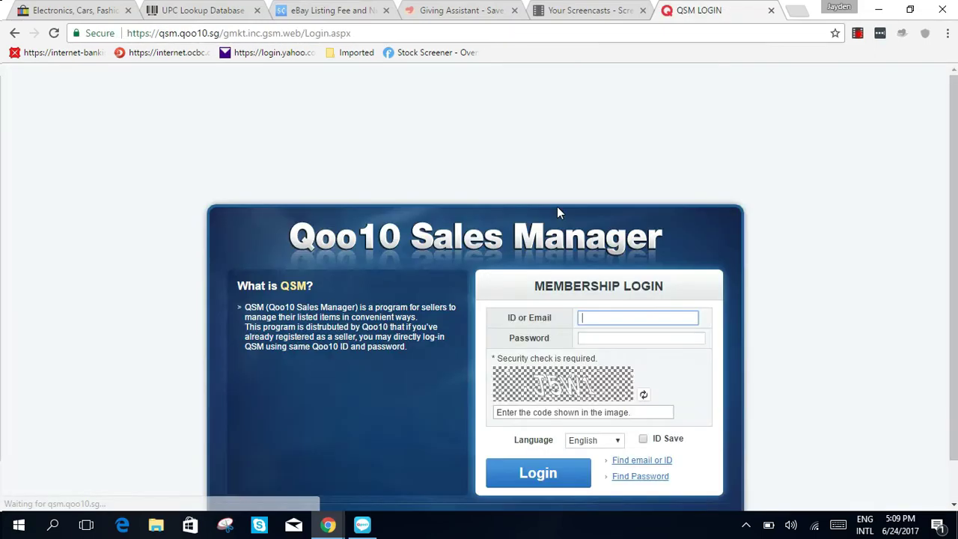
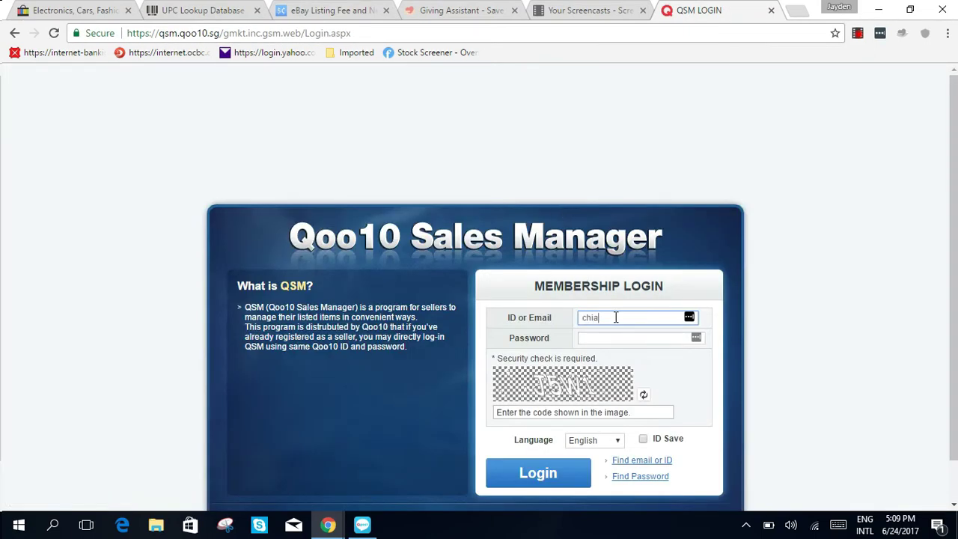
Step: Log in to Qoo10 Sales Manager with the seller ID, password and the shown security code
key("BackSpace")
key("BackSpace")
key("BackSpace")
key("BackSpace")
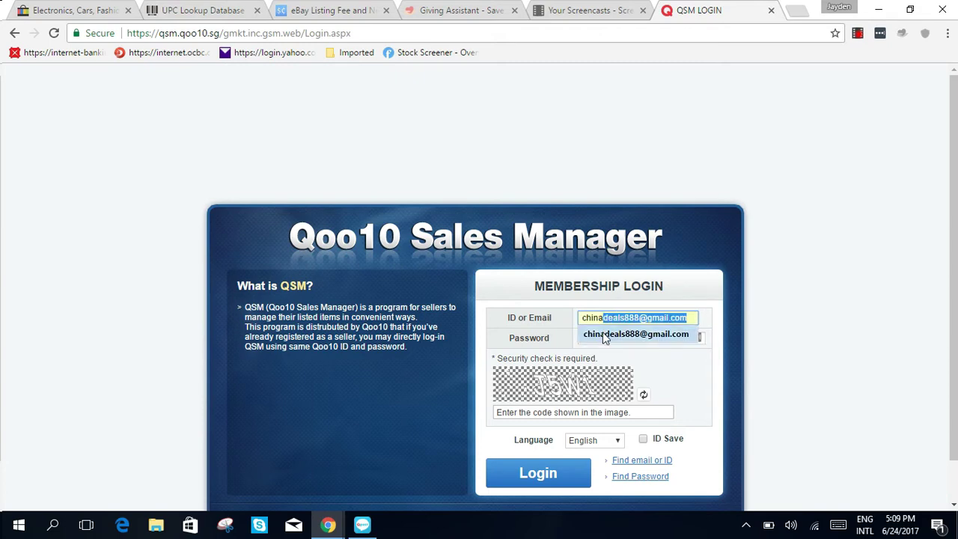
left_click(610, 335)
left_click(610, 337)
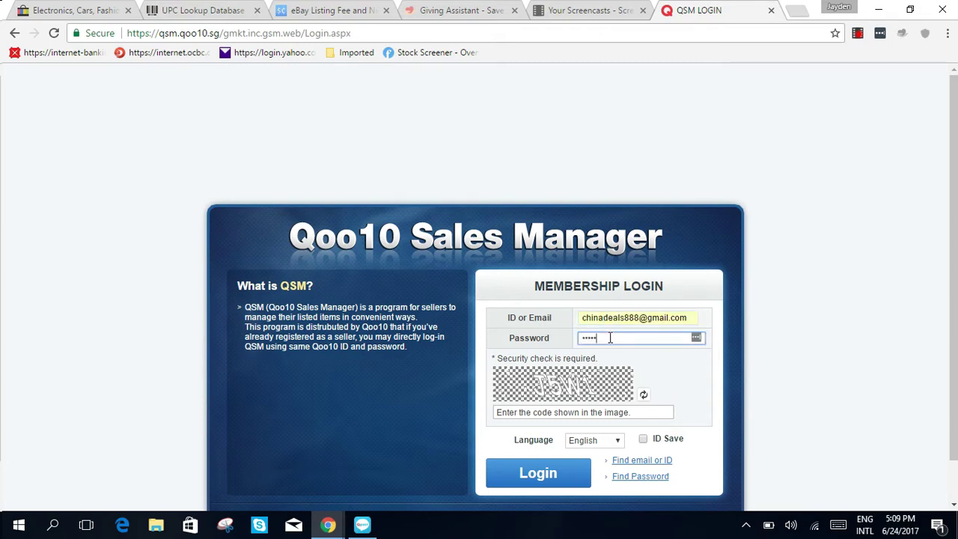
left_click(571, 411)
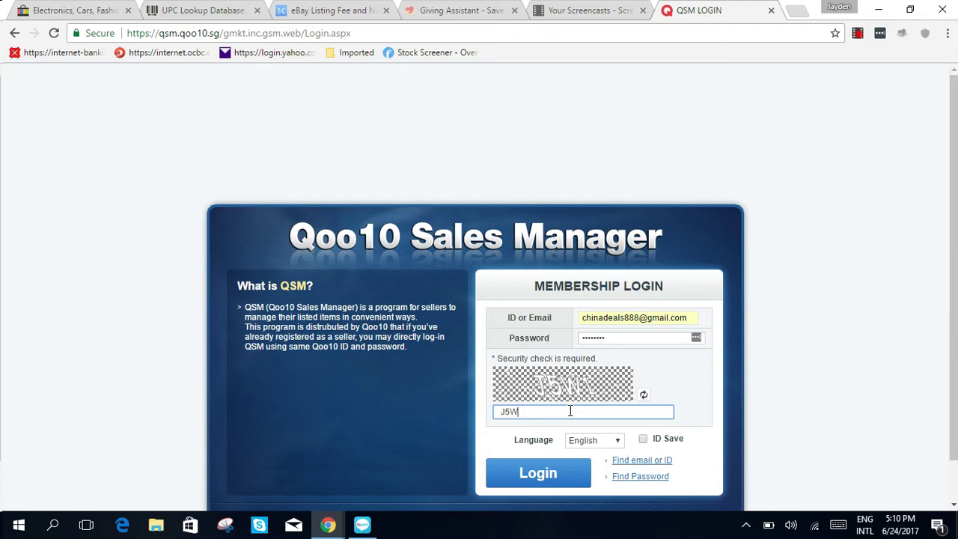
type("J5W1")
scroll(786, 364, "down", 1)
left_click(524, 424)
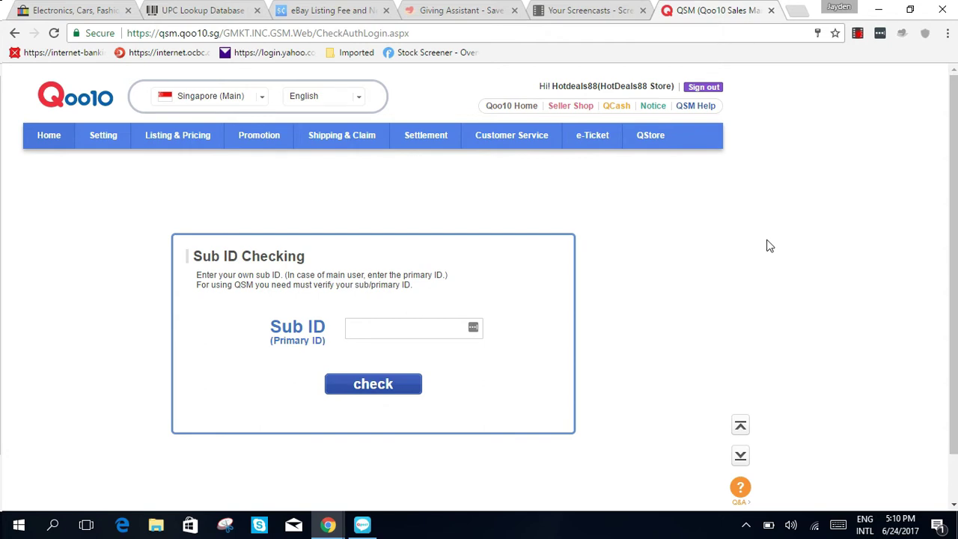
Step: Pass the Sub ID check and close the To-Do List and Qtalk notices
left_click(431, 337)
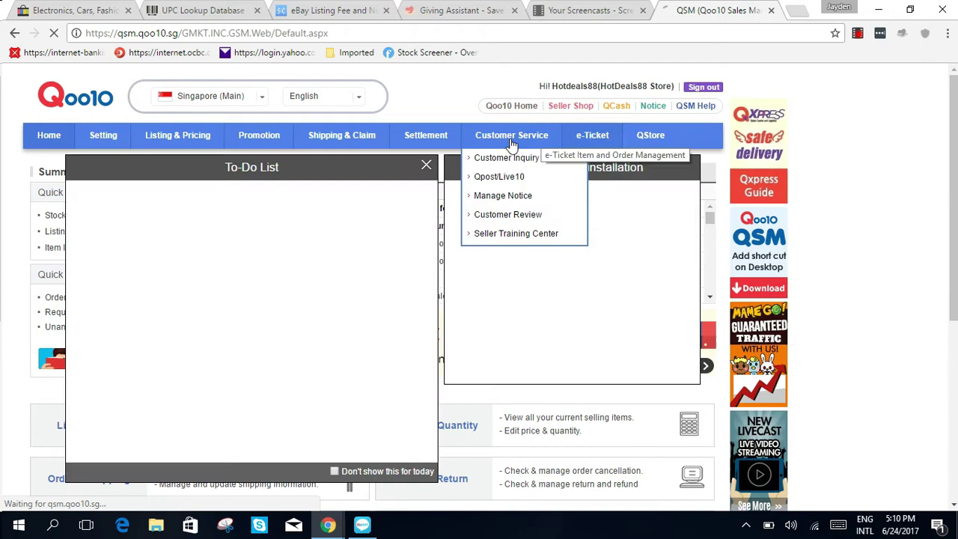
left_click(425, 165)
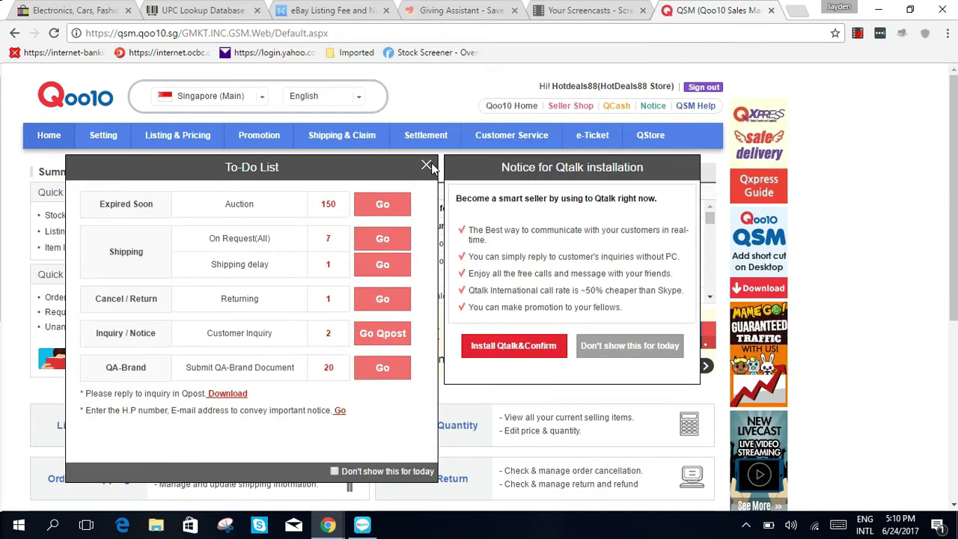
left_click(426, 165)
Step: Go to Customer Service > Qpost/Live10
left_click(626, 343)
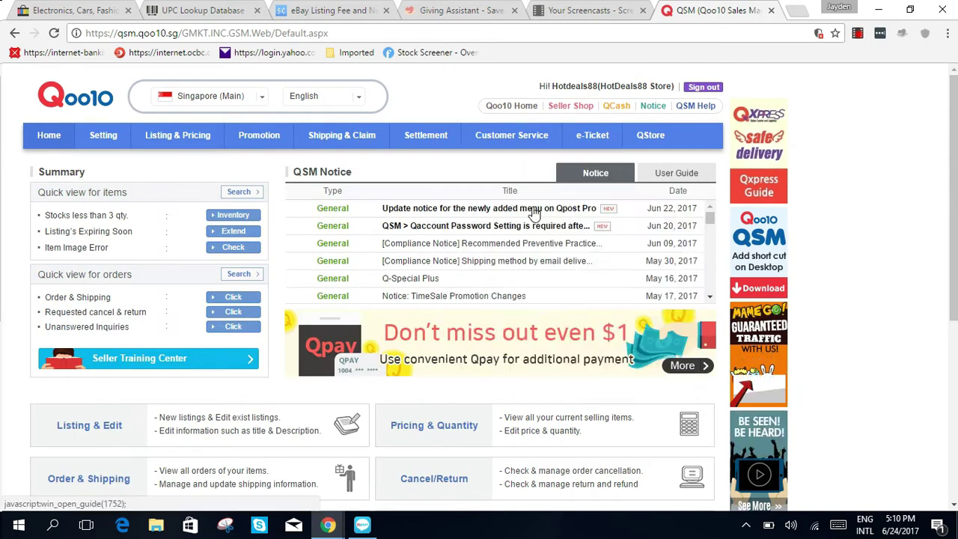
mouse_move(511, 136)
left_click(506, 178)
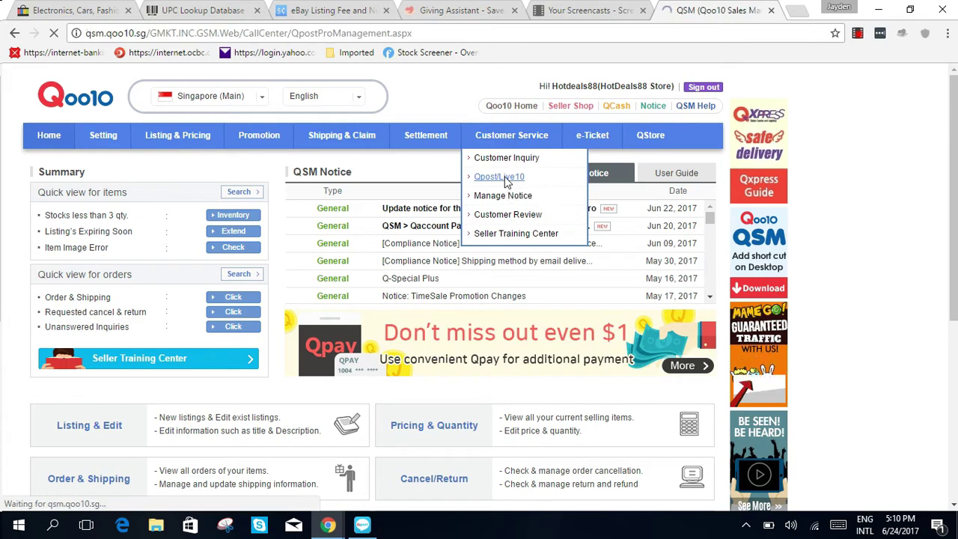
Step: Download the Qpost installer and run QpostSetup (1).exe
scroll(571, 330, "down", 1)
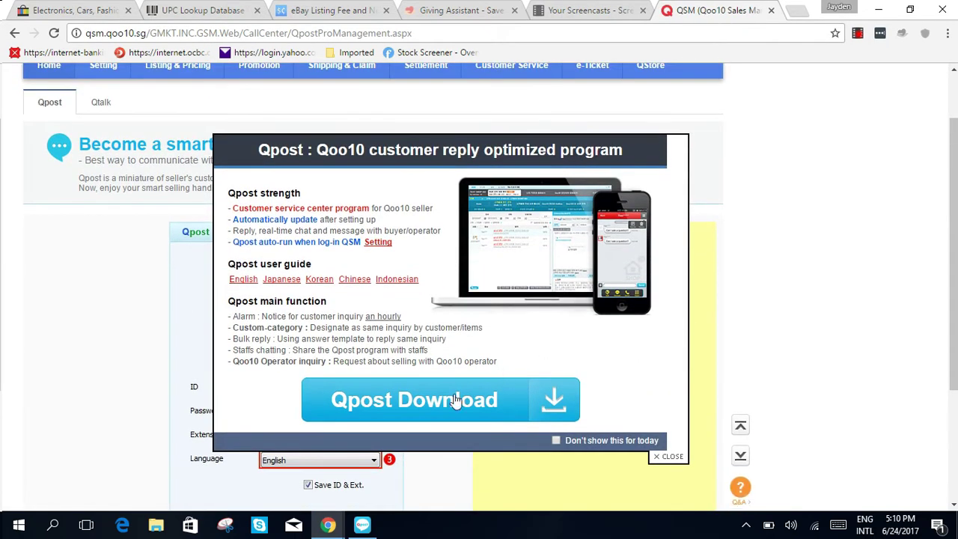
left_click(449, 397)
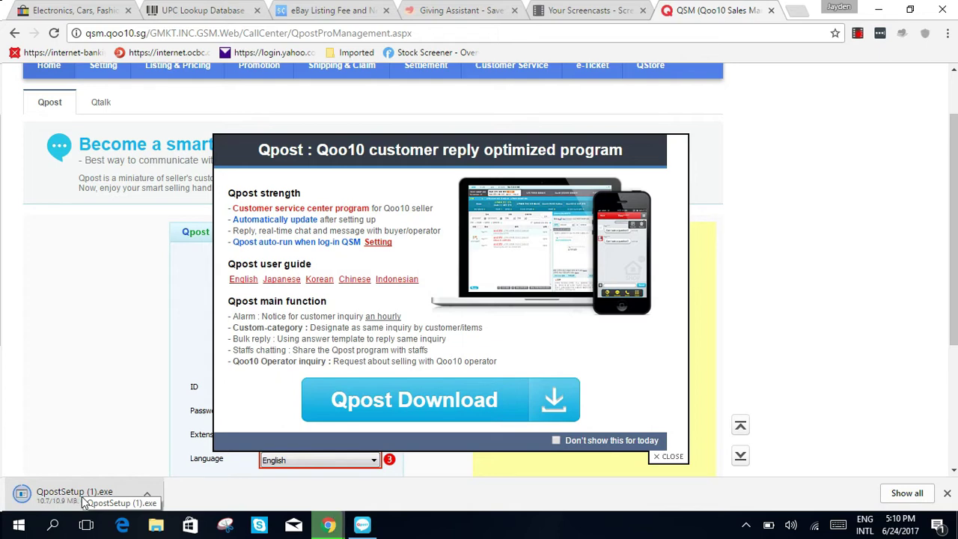
left_click(75, 494)
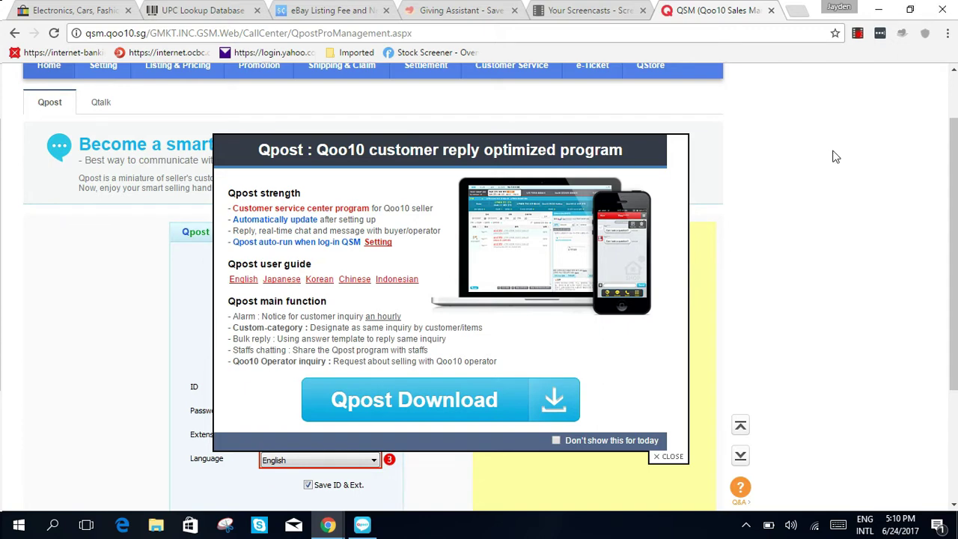
Step: Minimize Chrome and bring the Qpost Pro window back into view
left_click(878, 10)
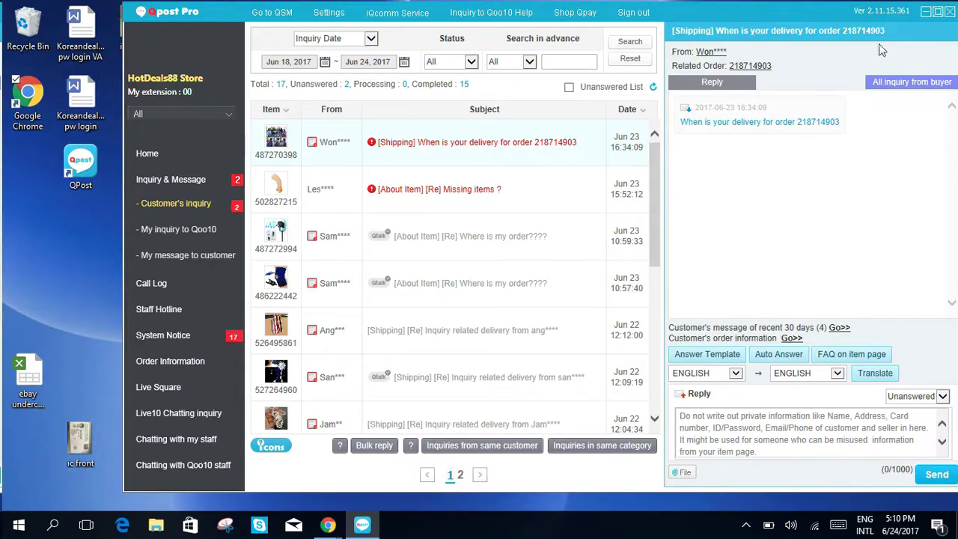
left_click(926, 12)
left_click(75, 164)
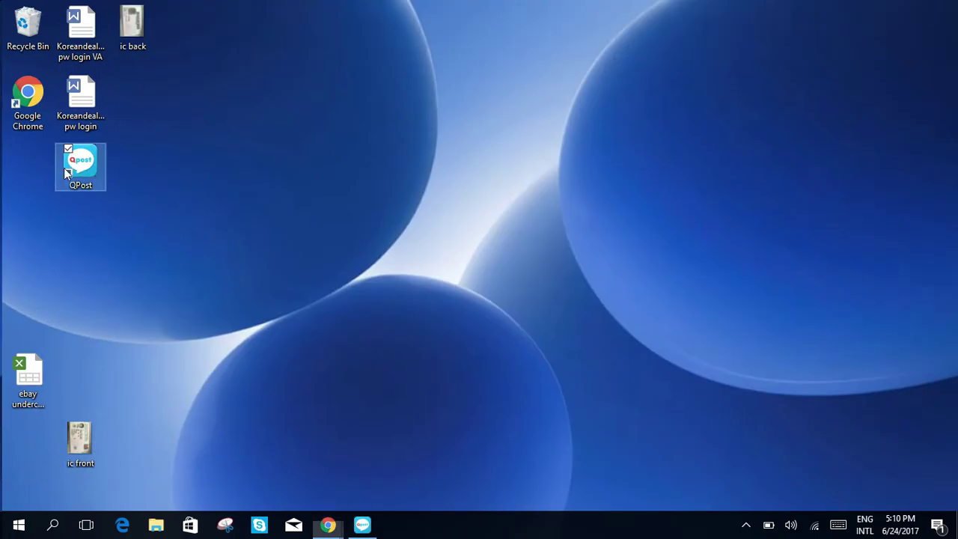
left_click(183, 195)
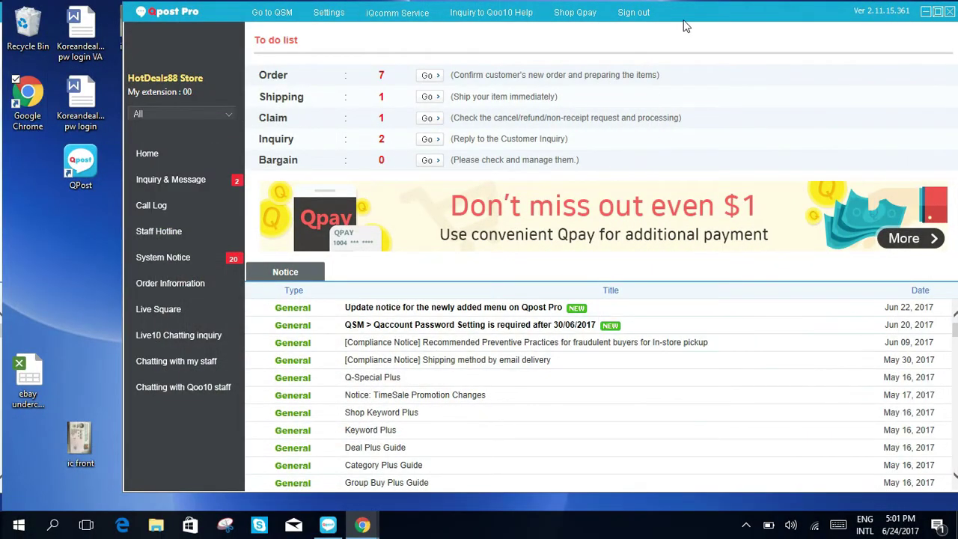
left_click_drag(685, 20, 653, 26)
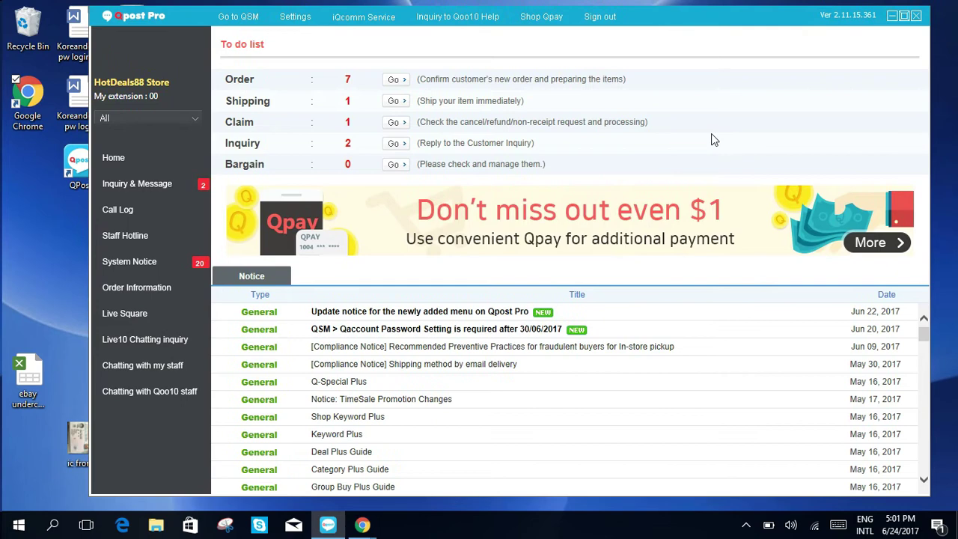
Step: Sign out of Qpost Pro and focus the sign-in window's Password field
left_click(605, 17)
left_click(493, 249)
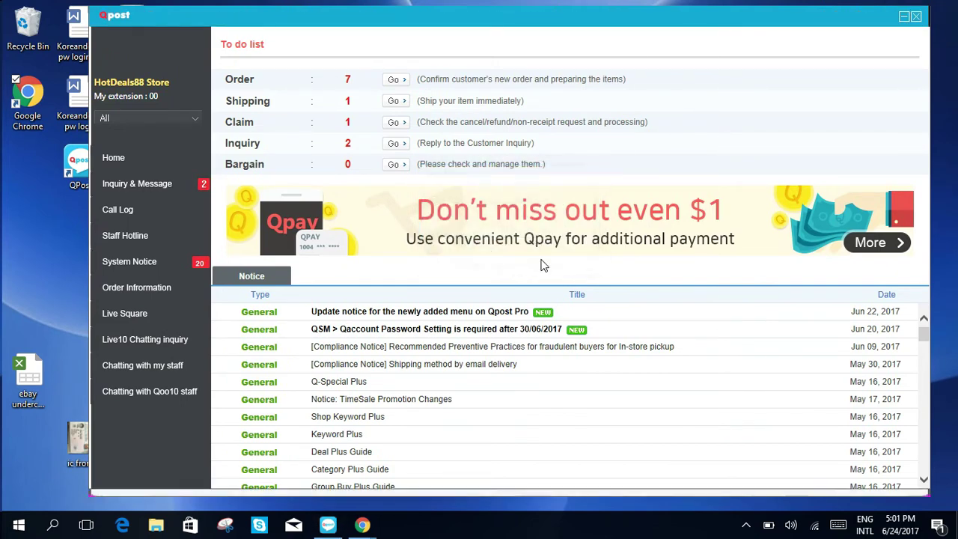
left_click(842, 238)
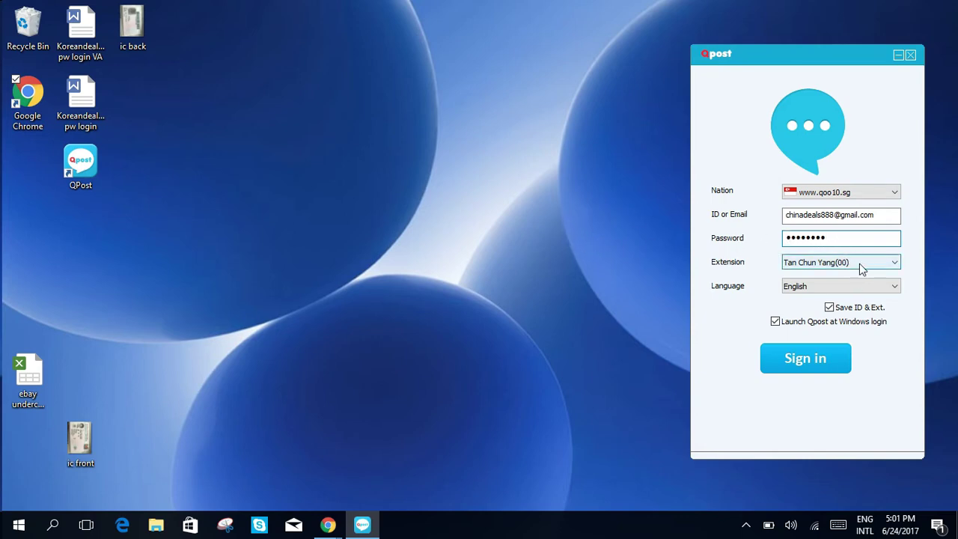
Step: Sign in to Qpost Pro for the HotDeals88 Store
left_click(812, 357)
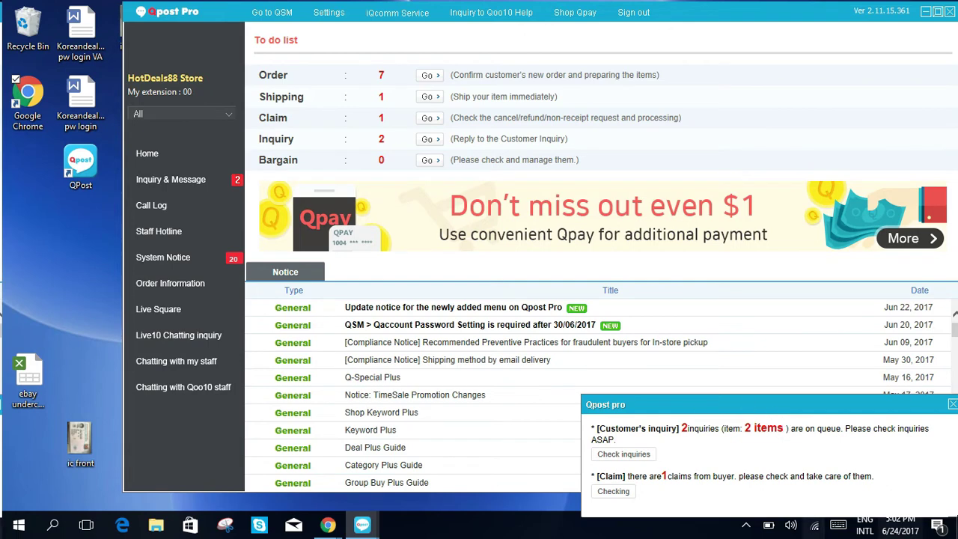
Step: Dismiss the notification about 2 pending inquiries and 1 claim
left_click(952, 408)
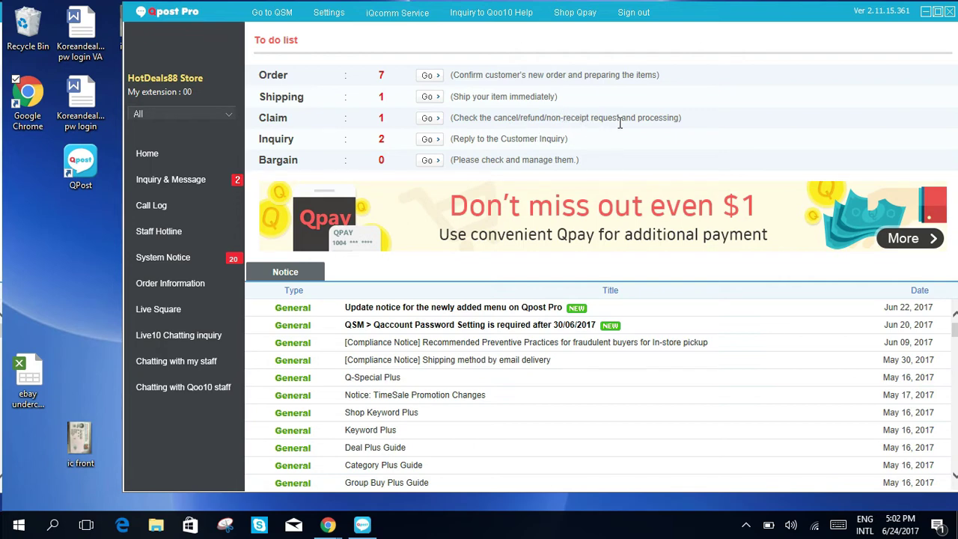
Step: Open the Claim to-do in Sales Manager, skip IE setup, and pass the Sub ID check
left_click(431, 121)
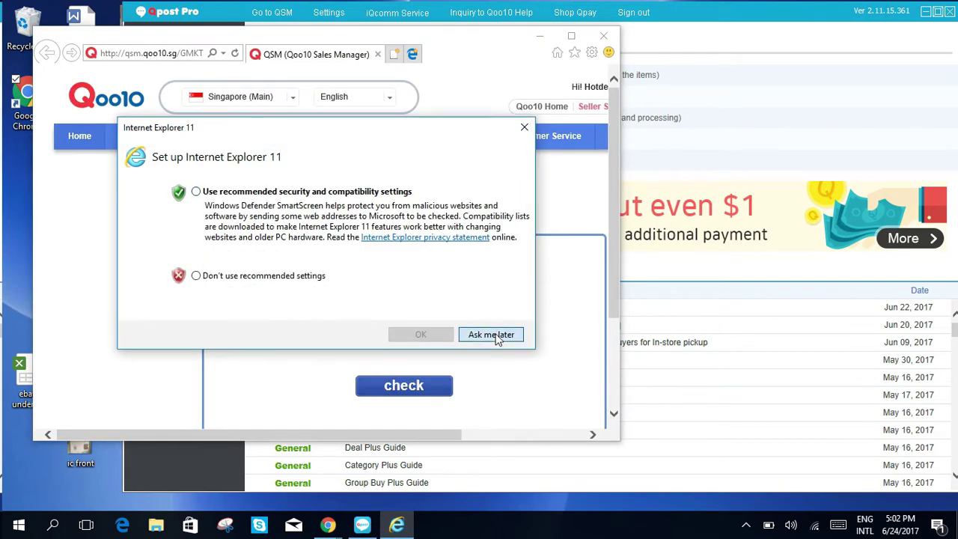
left_click(494, 335)
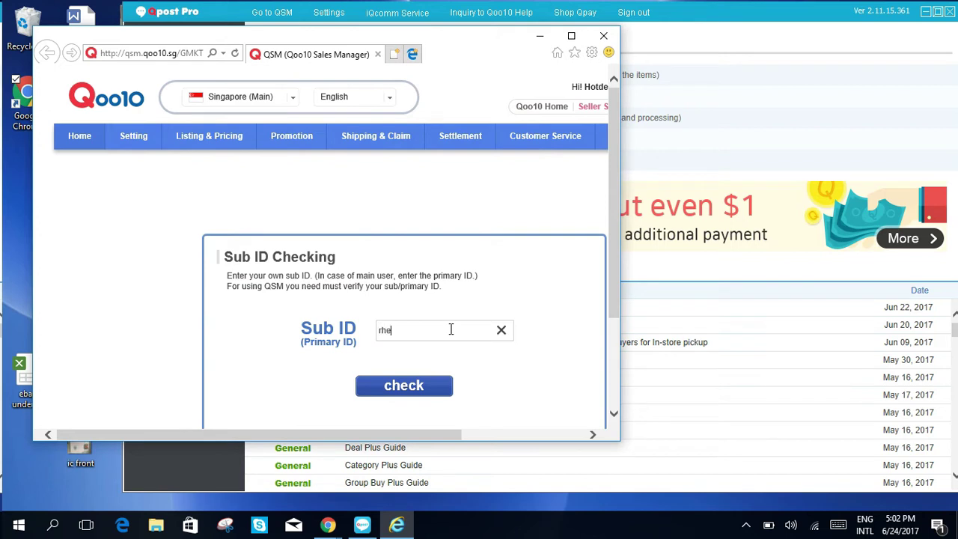
key("BackSpace")
key("BackSpace")
key("BackSpace")
left_click(404, 386)
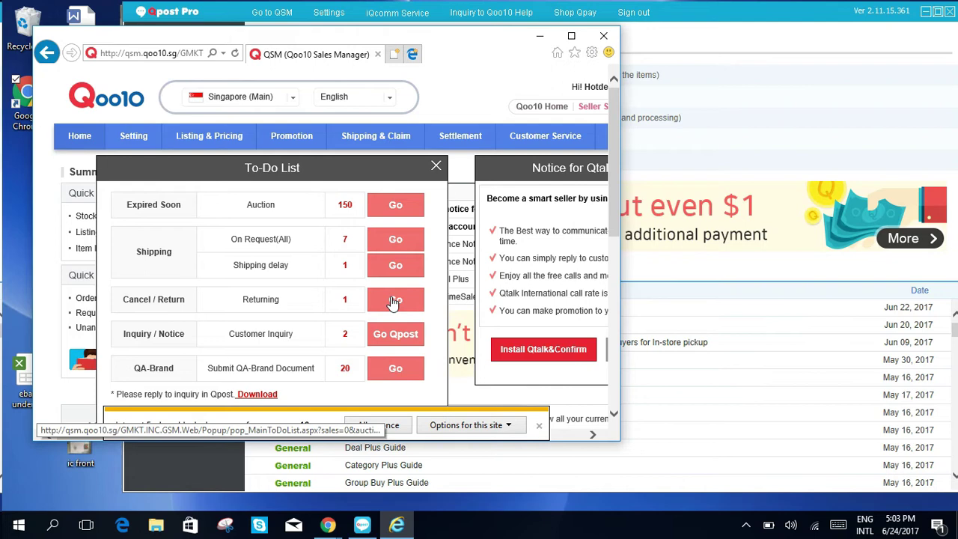
Step: Review the Returning claims table's one return request, then close Internet Explorer
left_click(399, 302)
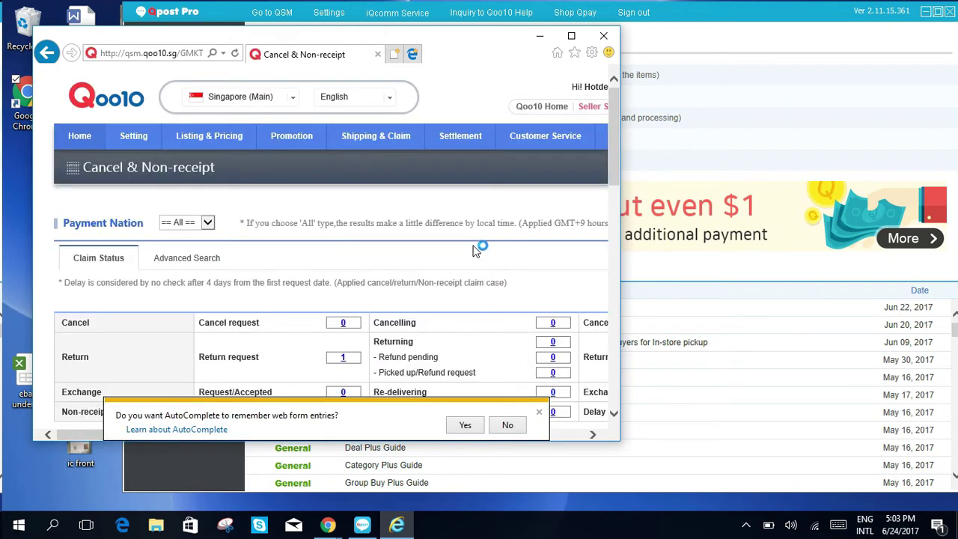
scroll(459, 328, "down", 3)
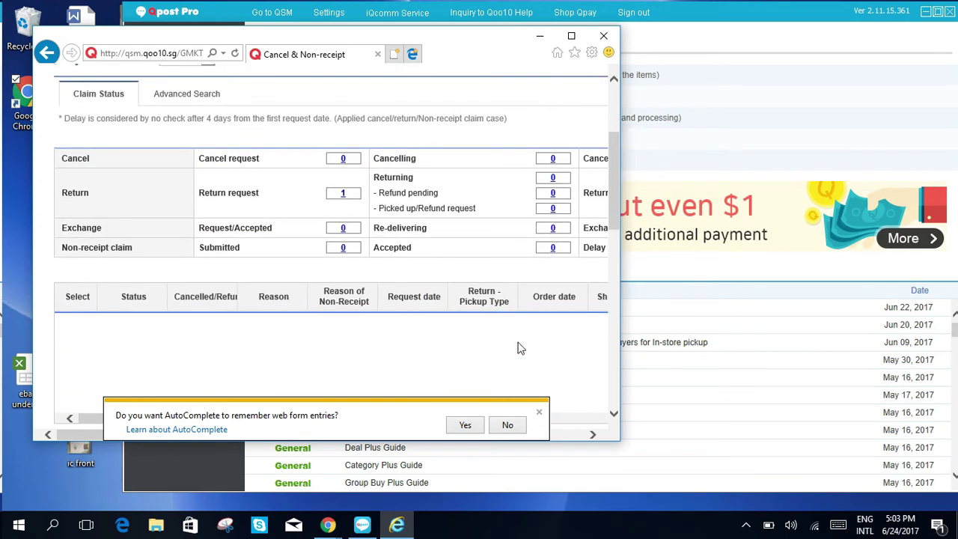
left_click(512, 425)
left_click_drag(335, 421, 470, 406)
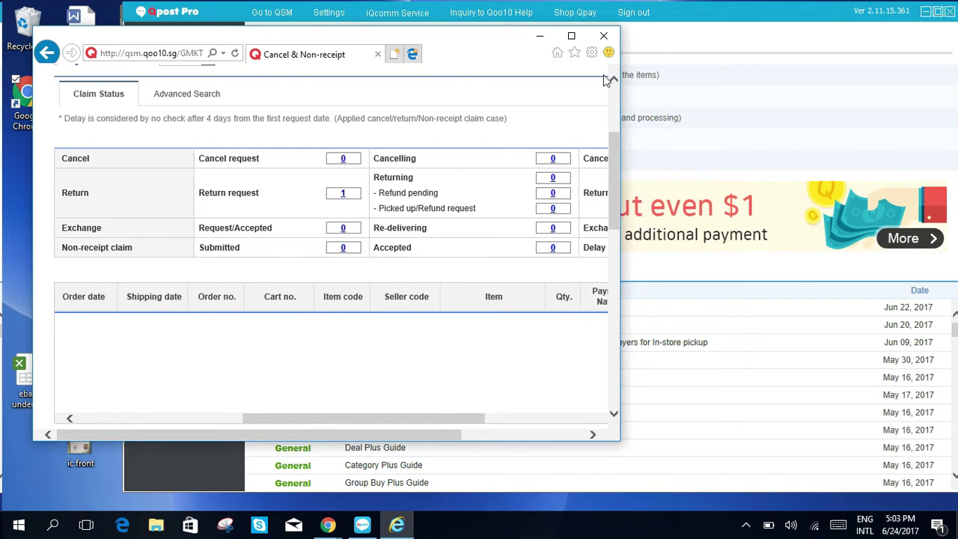
scroll(472, 303, "up", 3)
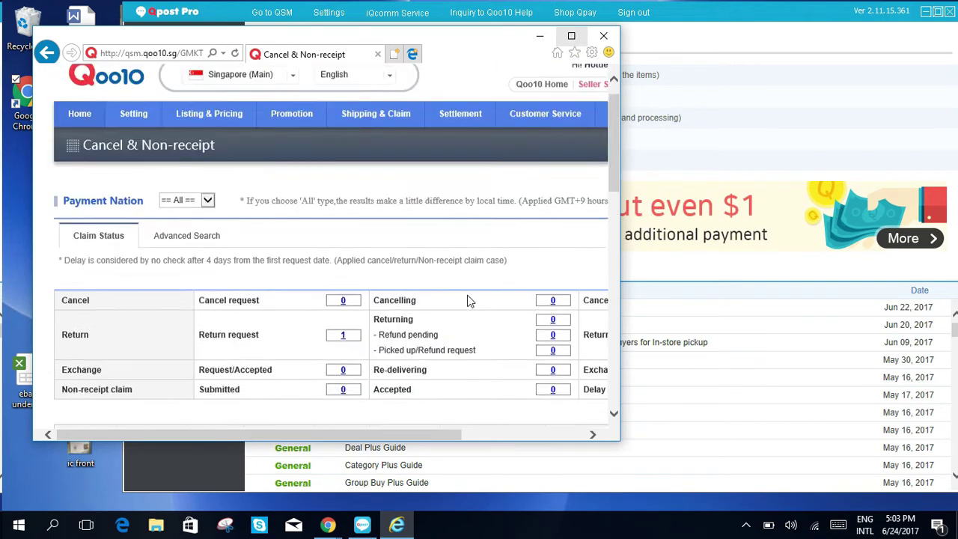
scroll(469, 300, "down", 2)
scroll(453, 334, "up", 1)
scroll(457, 334, "down", 1)
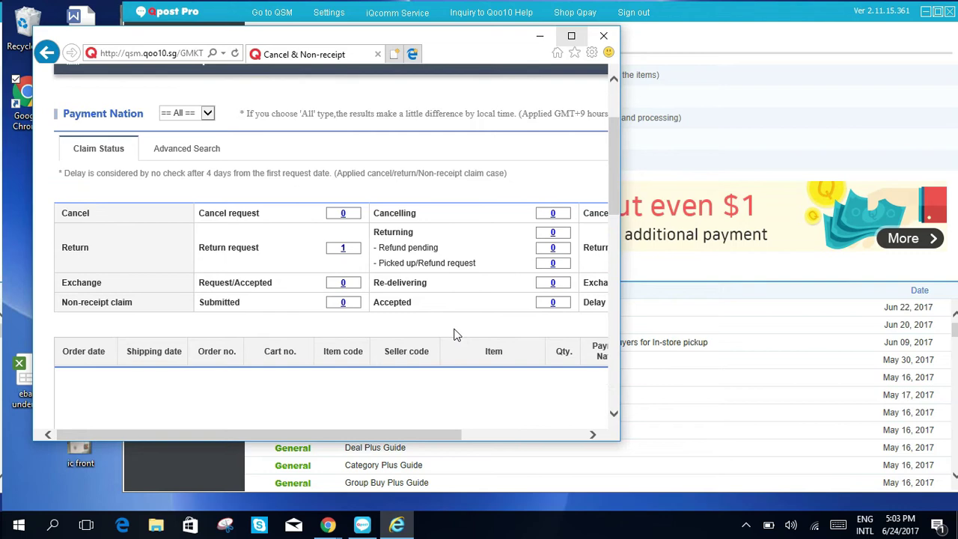
scroll(457, 335, "up", 1)
left_click_drag(413, 431, 434, 421)
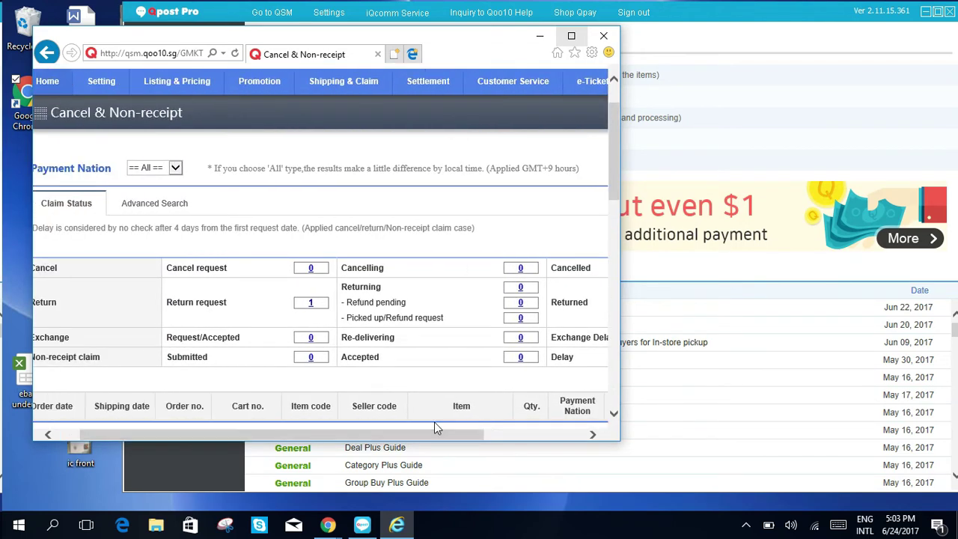
left_click(604, 36)
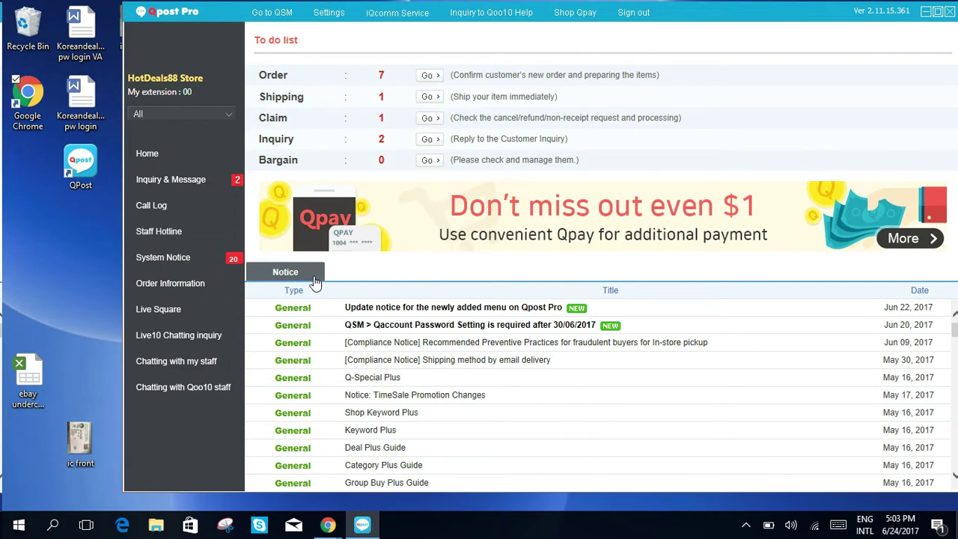
Step: Open Inquiry & Message > Customer's inquiry to list the 17 inquiries
left_click(175, 179)
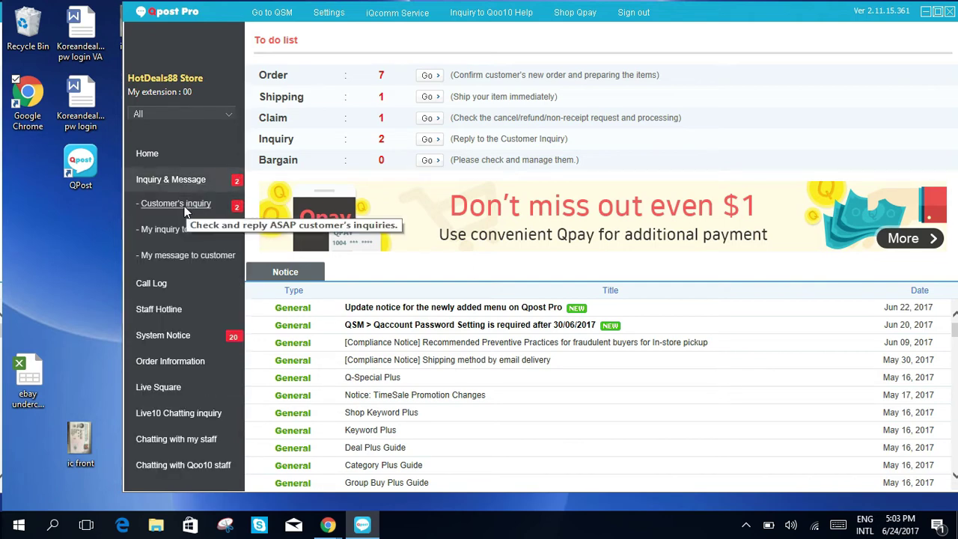
left_click(176, 204)
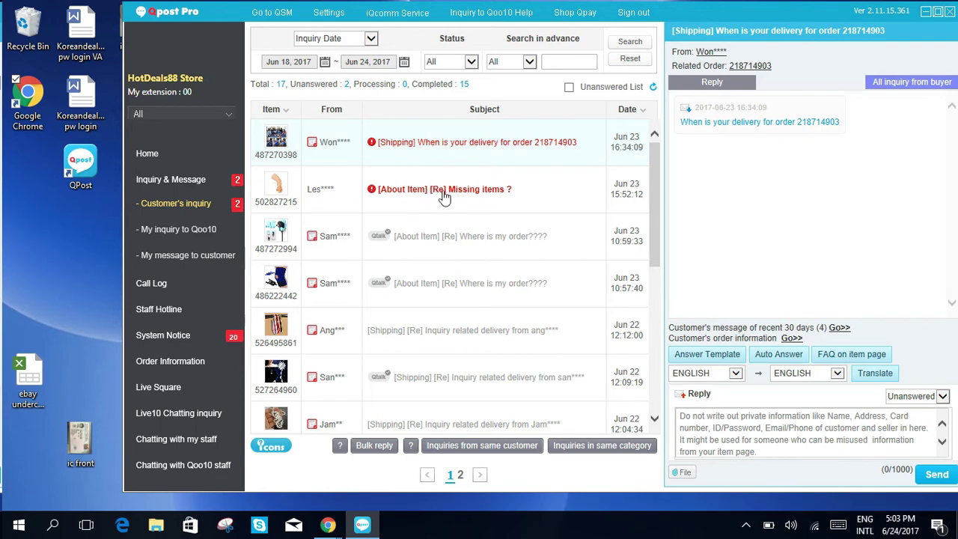
Step: Open '[About Item] [Re] Missing items ?' and read the thread about missing instructions and magnets
left_click(445, 193)
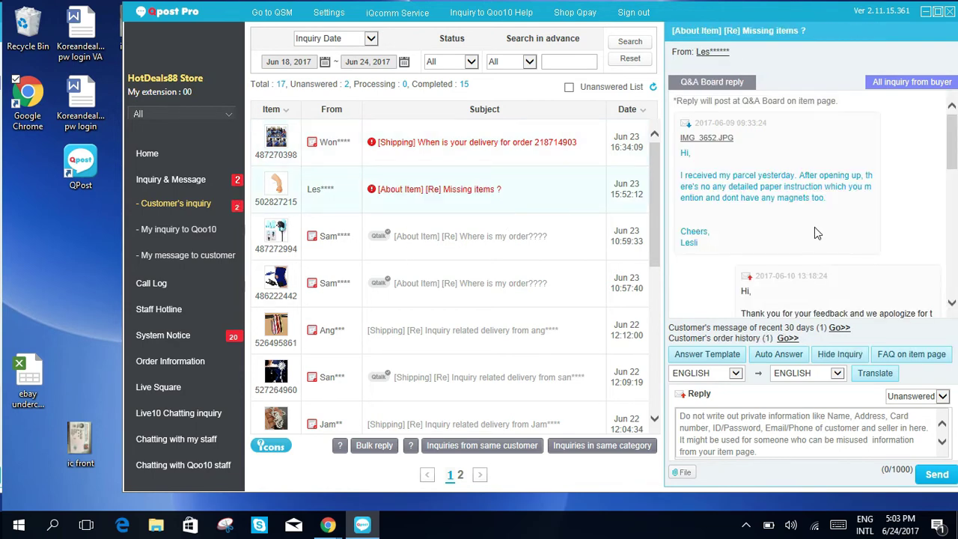
scroll(783, 206, "down", 1)
scroll(786, 209, "up", 1)
scroll(786, 221, "down", 1)
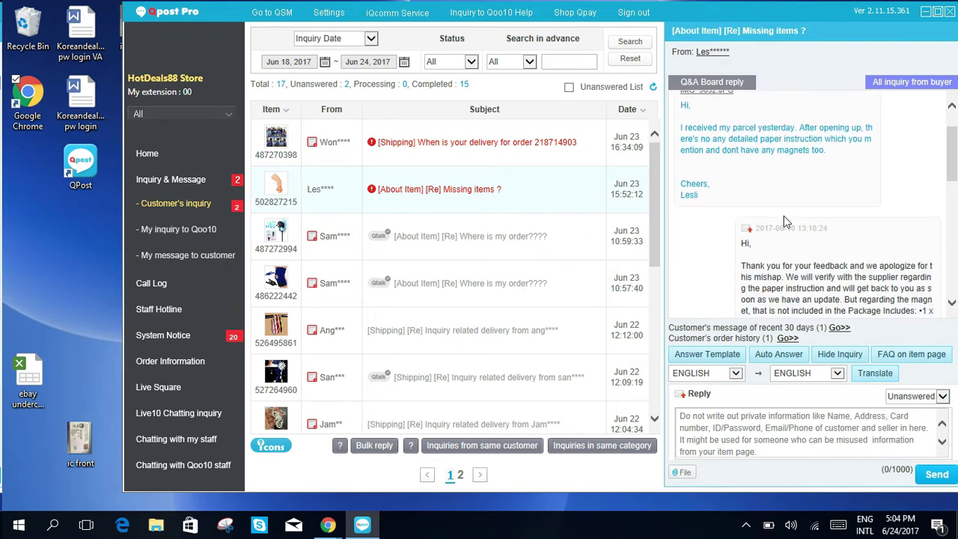
scroll(785, 209, "down", 1)
scroll(750, 226, "up", 1)
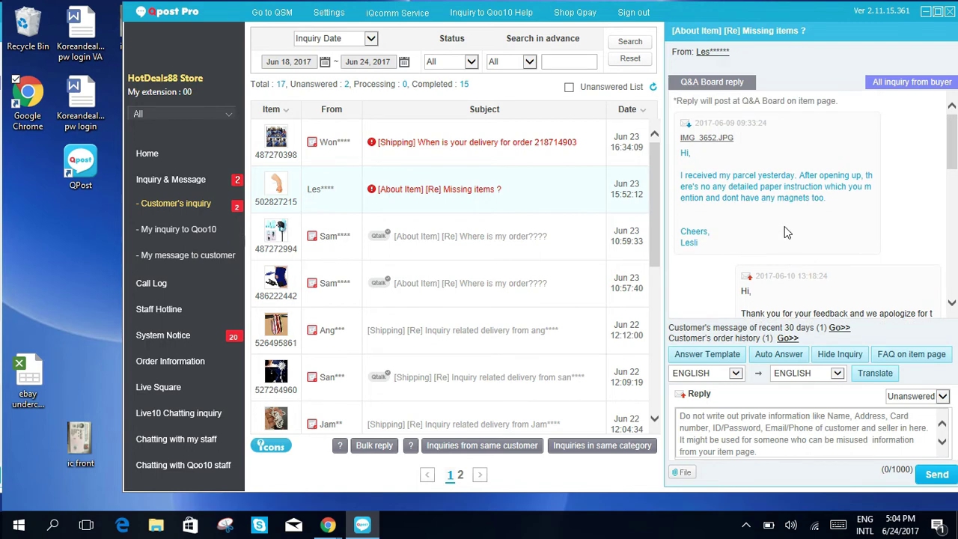
scroll(786, 226, "down", 2)
scroll(786, 228, "down", 1)
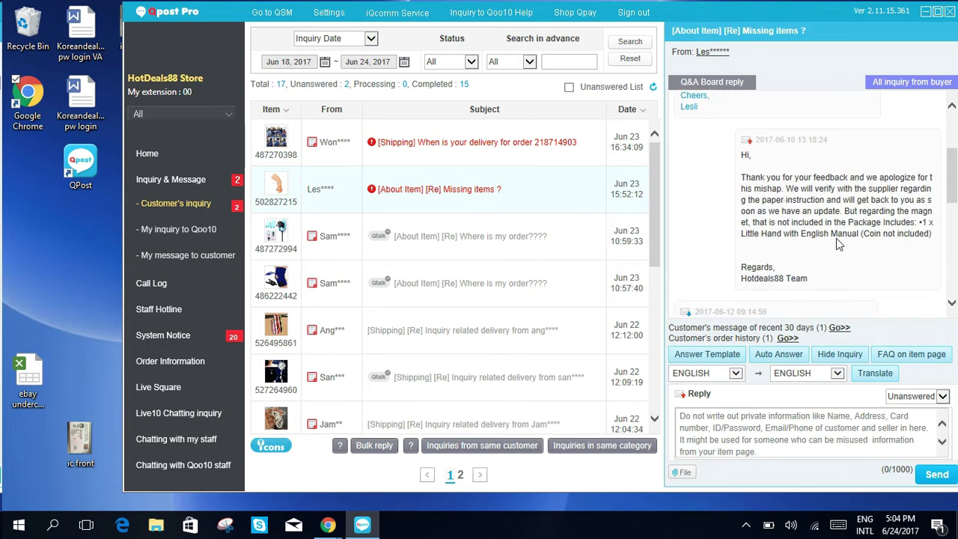
scroll(820, 247, "down", 1)
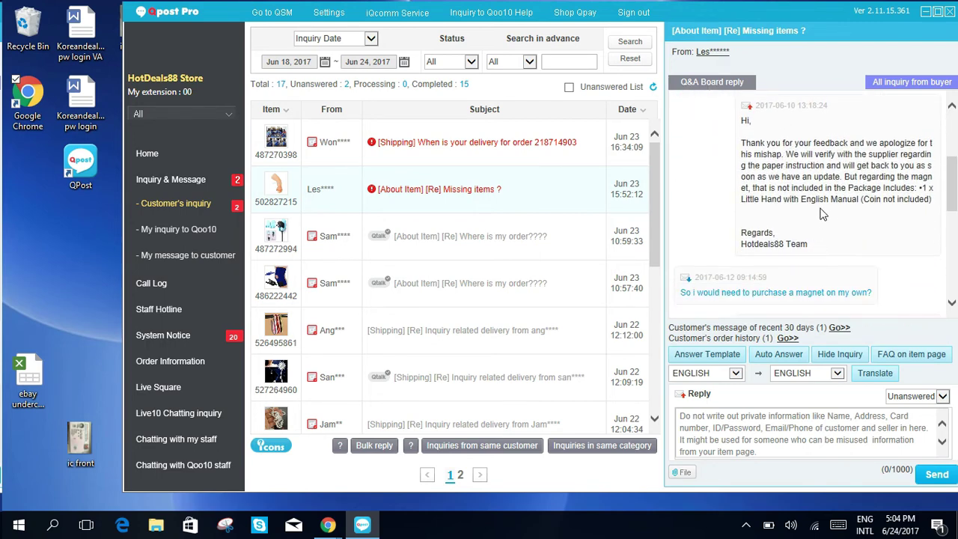
scroll(834, 233, "down", 1)
scroll(834, 234, "down", 3)
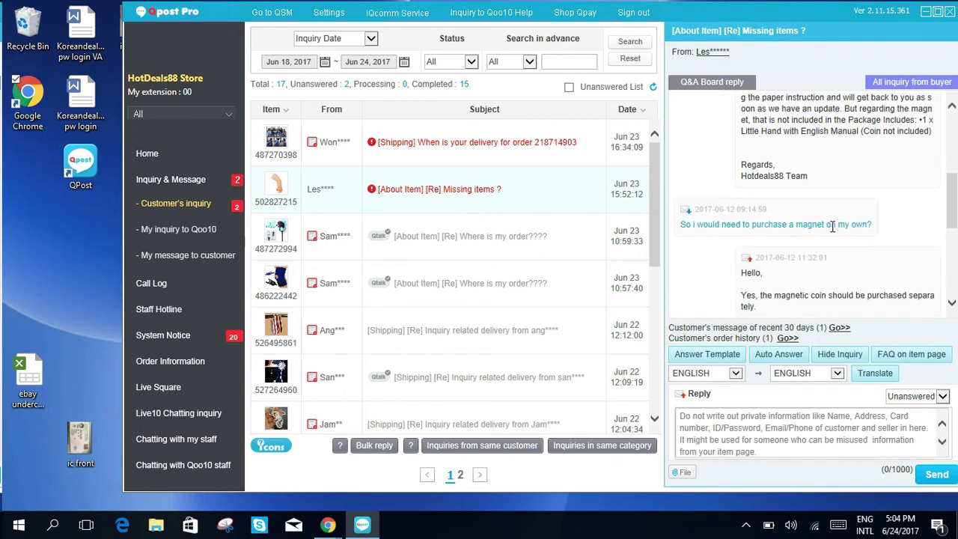
scroll(837, 211, "down", 3)
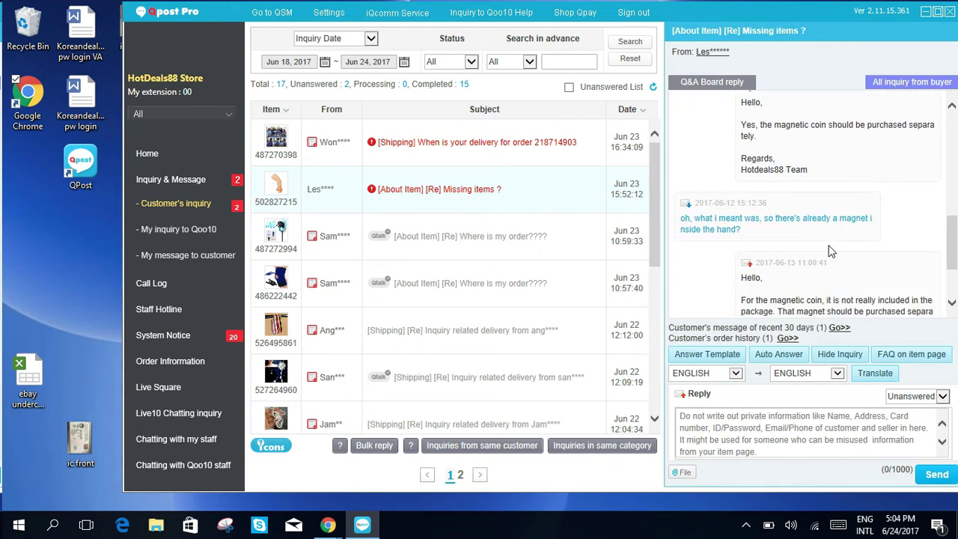
scroll(837, 261, "down", 2)
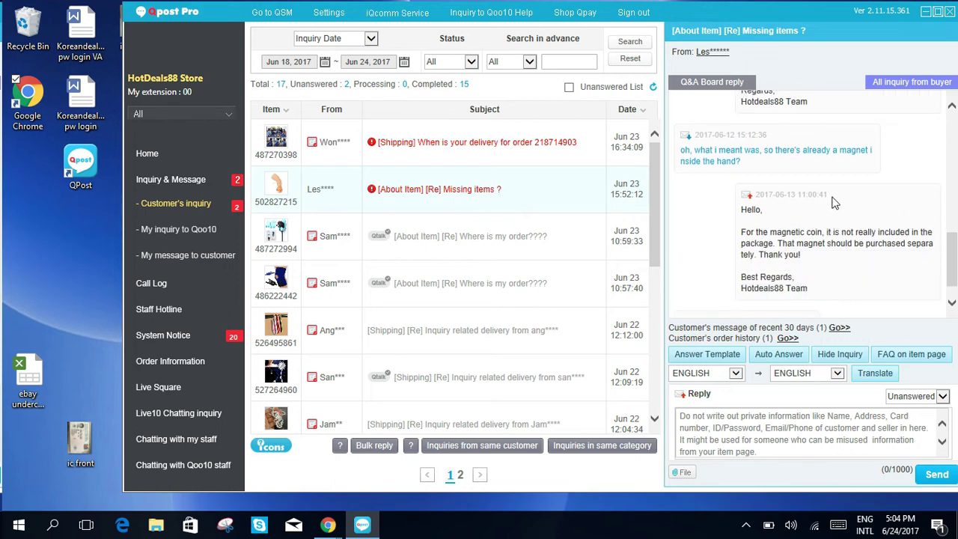
scroll(835, 203, "down", 1)
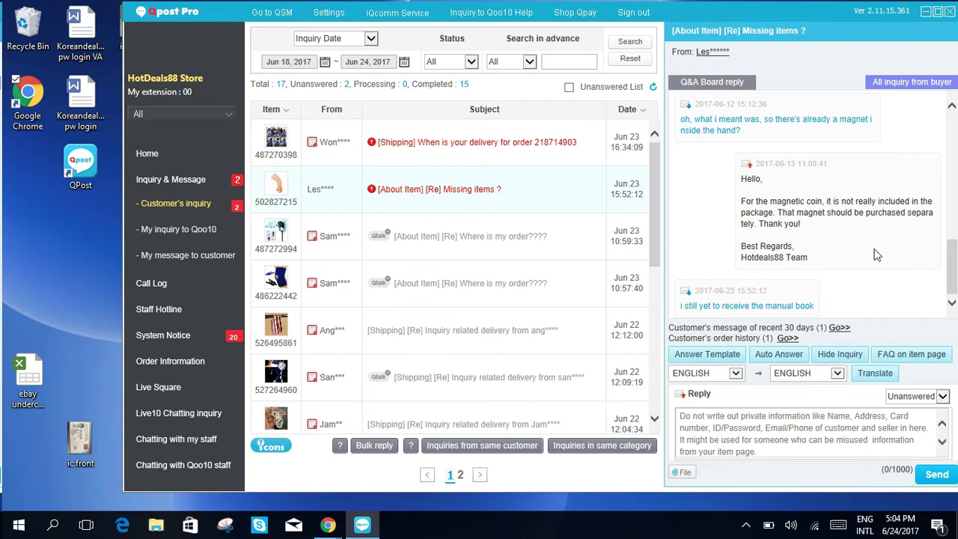
scroll(868, 254, "up", 6)
scroll(863, 247, "down", 6)
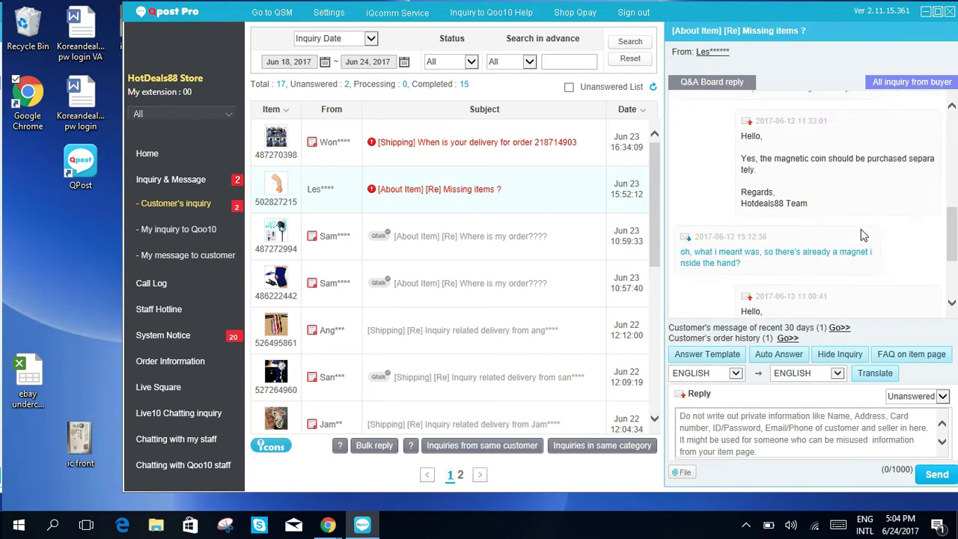
scroll(865, 239, "up", 5)
scroll(861, 238, "up", 4)
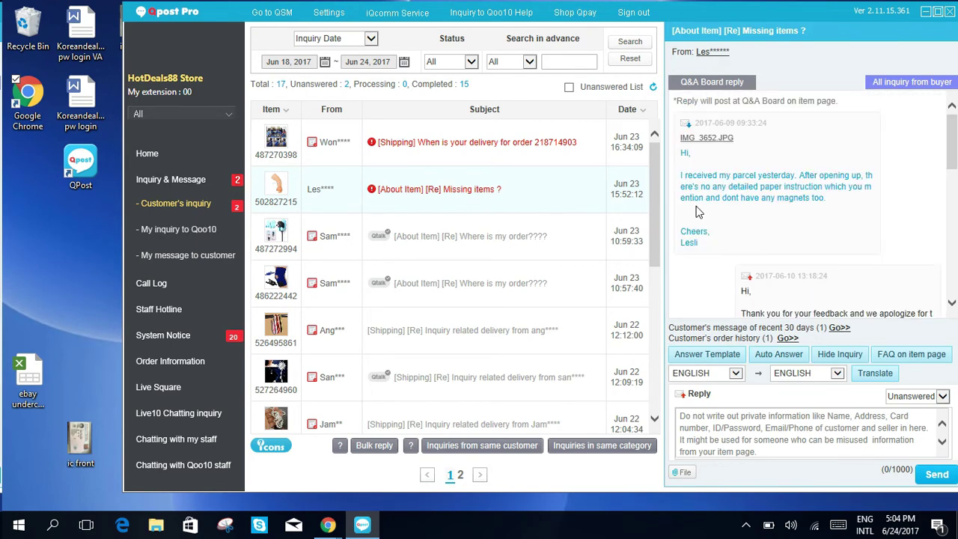
scroll(814, 194, "down", 1)
scroll(813, 188, "down", 6)
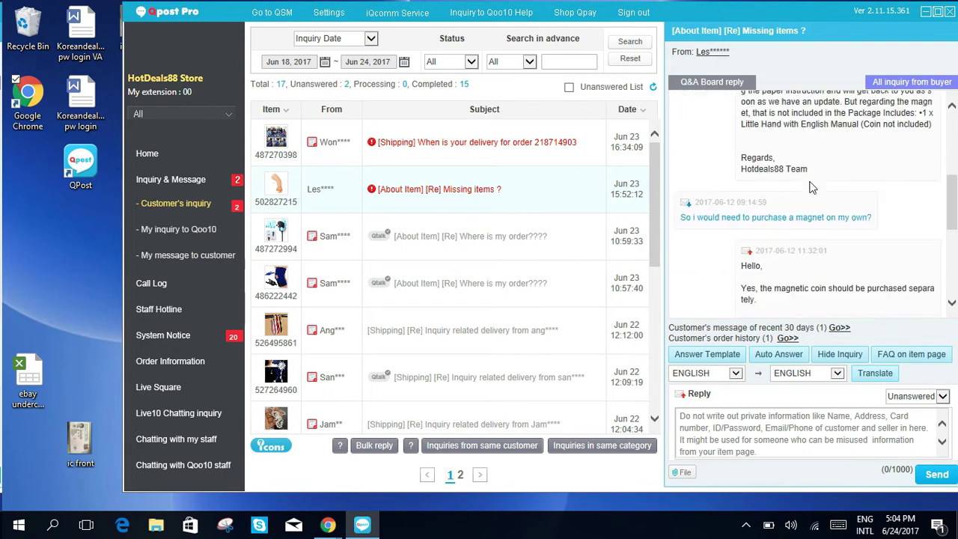
scroll(816, 202, "up", 7)
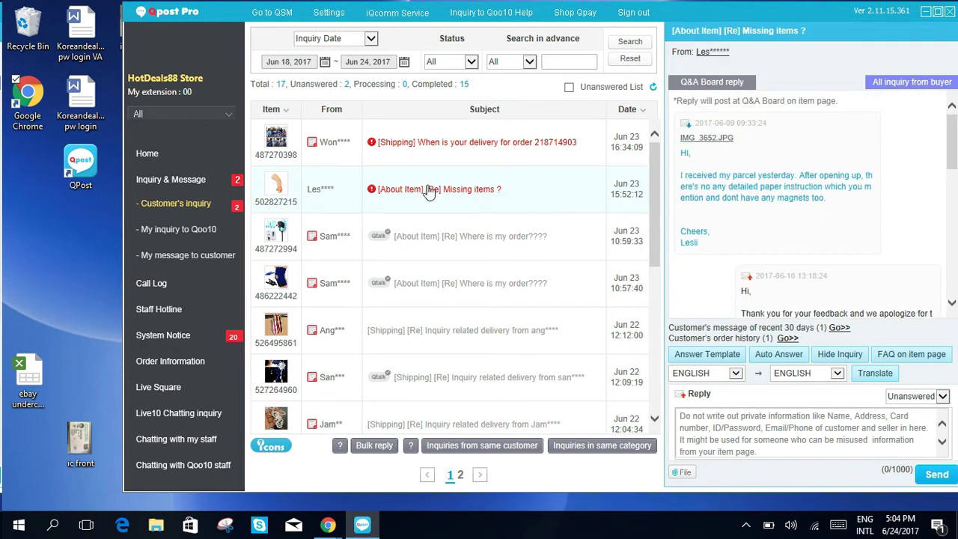
Step: Return to the delivery-date shipping inquiry, focus its Reply box, and keep status Unanswered
key("Up")
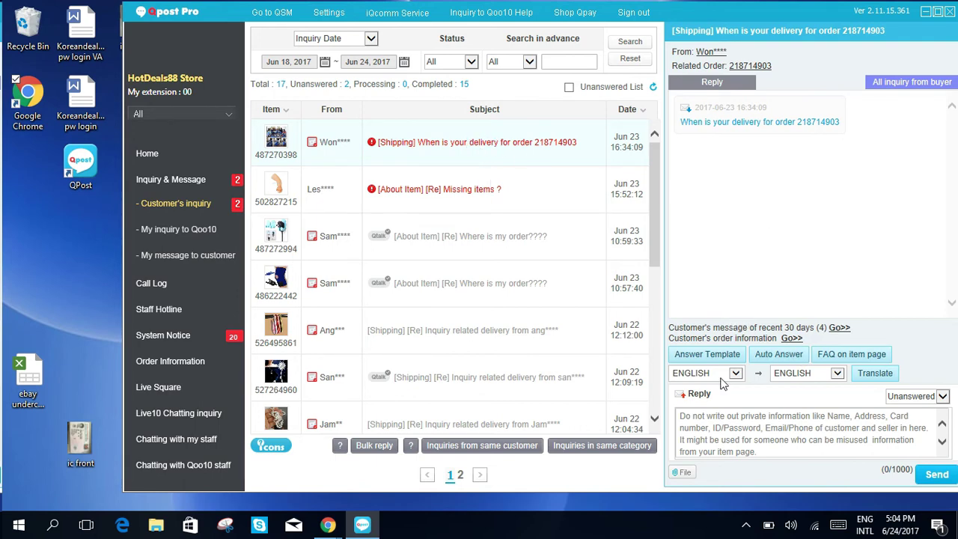
left_click(742, 430)
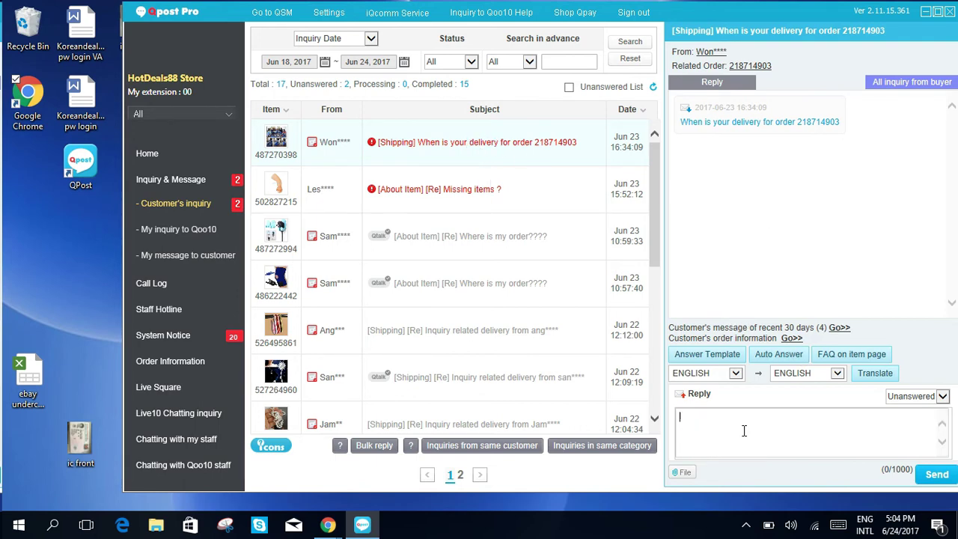
left_click(942, 397)
left_click(912, 405)
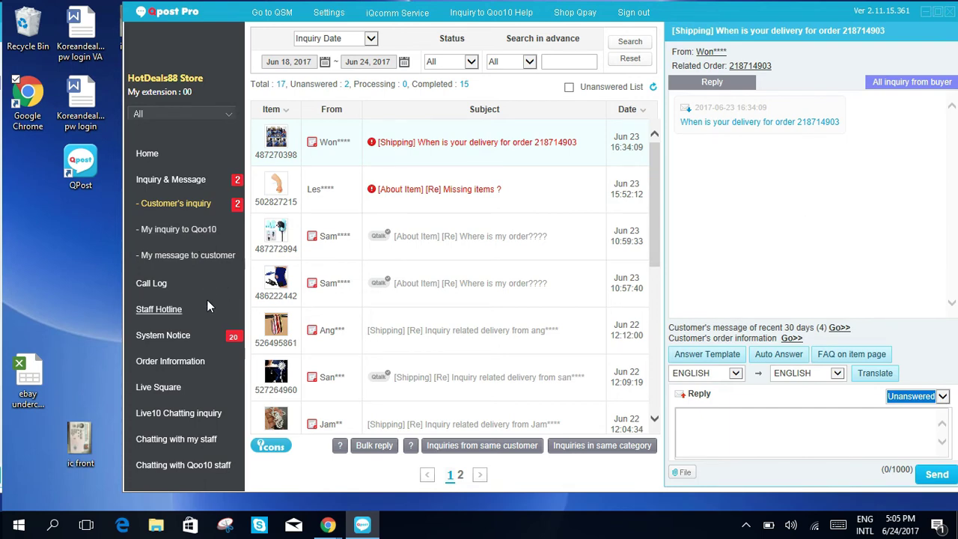
left_click(173, 307)
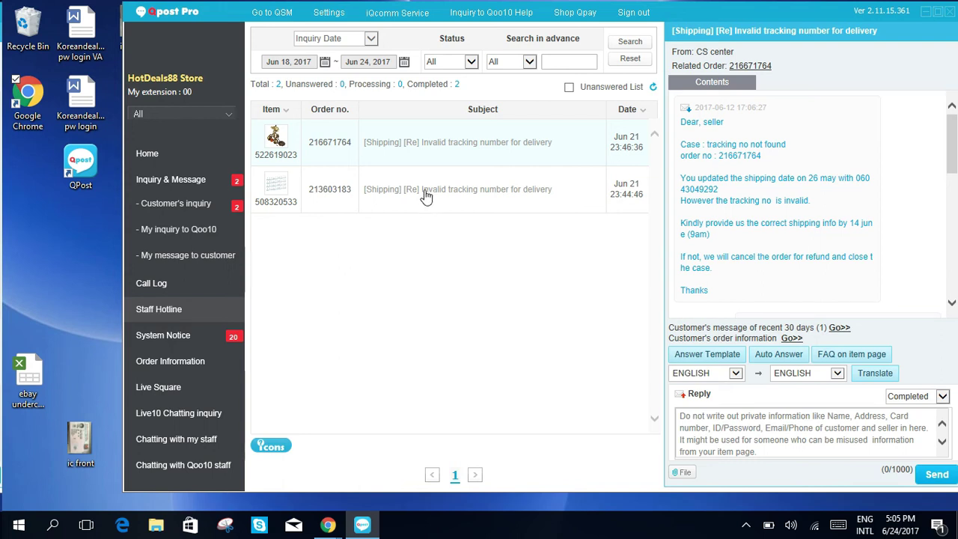
left_click(432, 150)
left_click(455, 202)
left_click(432, 149)
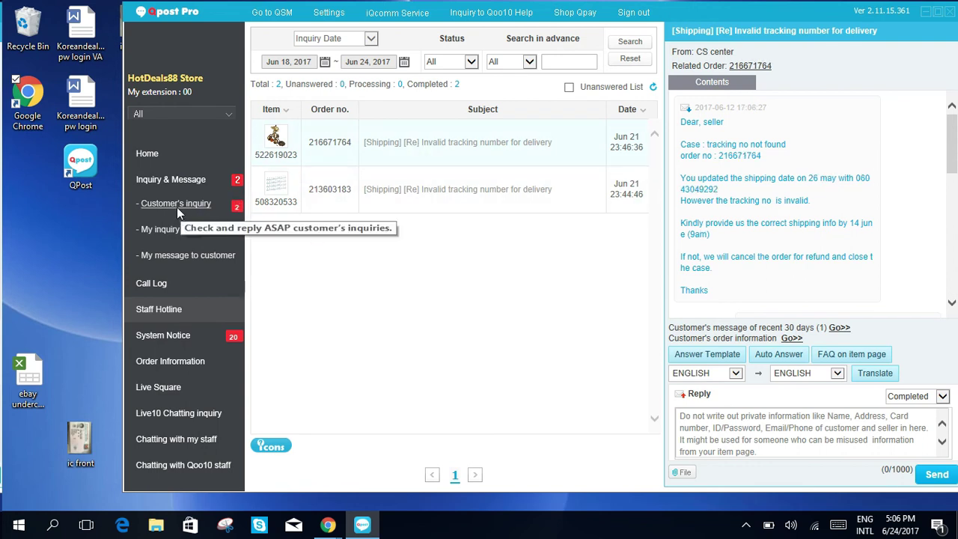
left_click(411, 193)
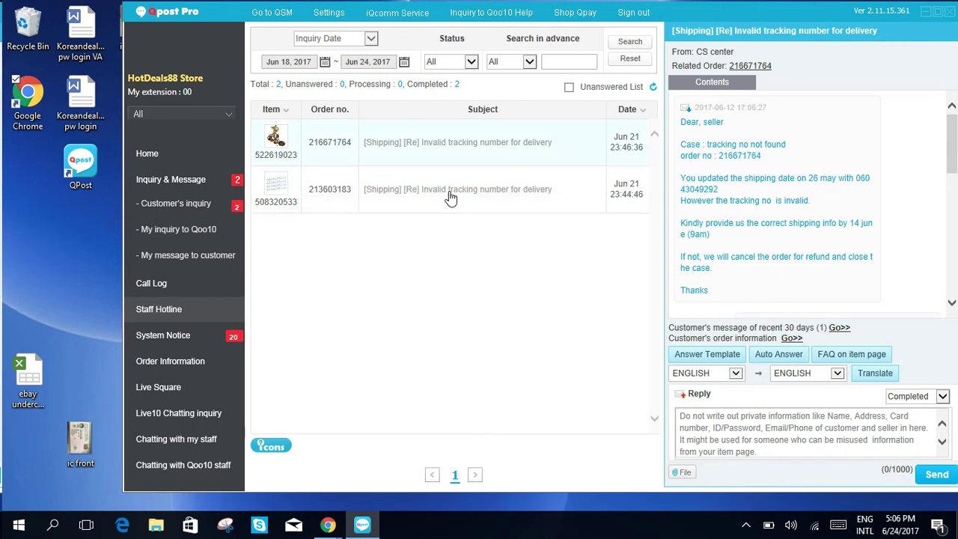
left_click(405, 147)
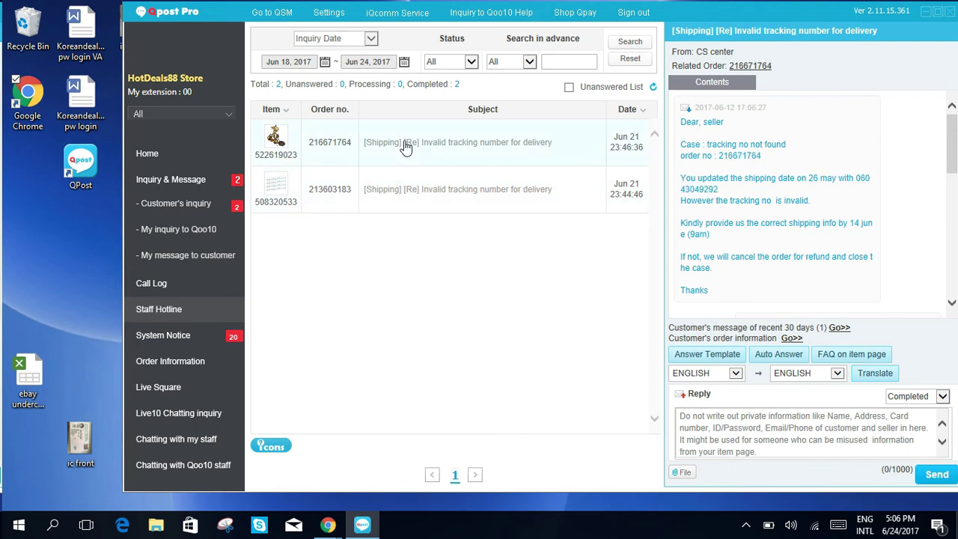
left_click(178, 208)
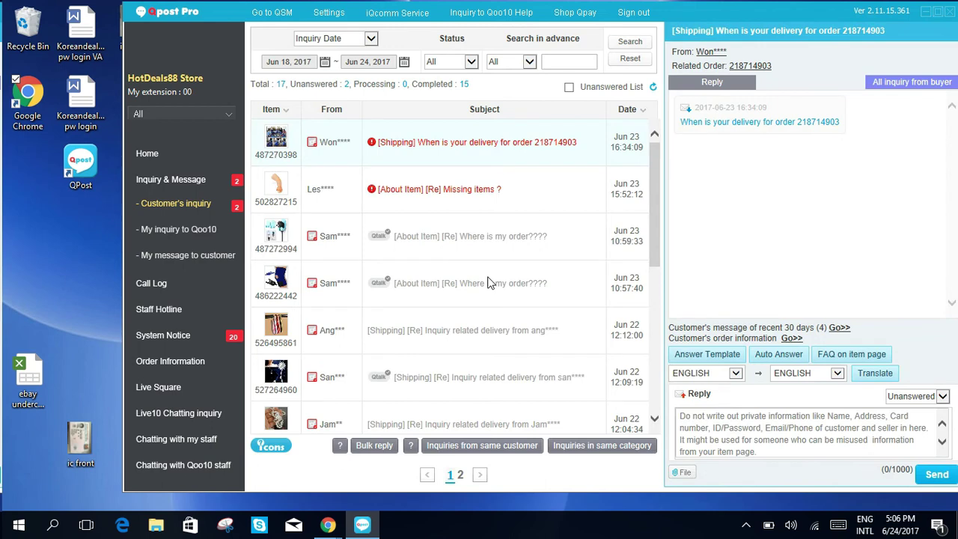
Step: Open System Notice (28 notices, 20 unread) and read the Cancel/Refund Mgt notice and Jun 23 19:25 shipping alarm
left_click(157, 337)
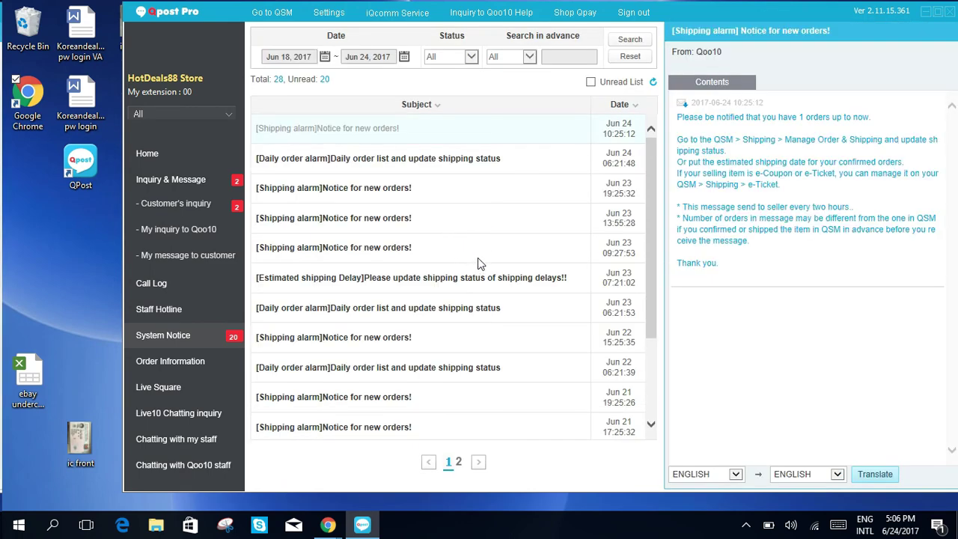
scroll(480, 264, "down", 5)
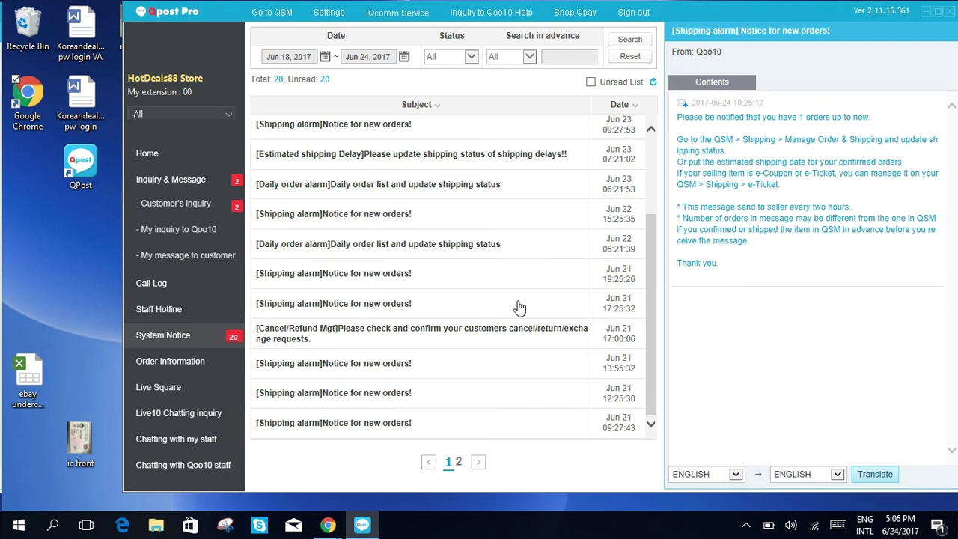
scroll(454, 353, "up", 3)
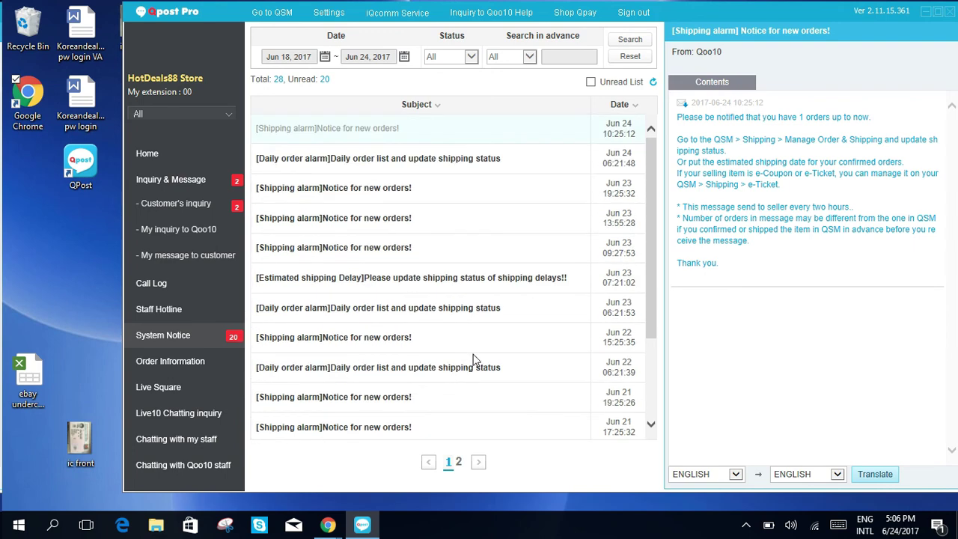
scroll(449, 352, "down", 3)
left_click(366, 333)
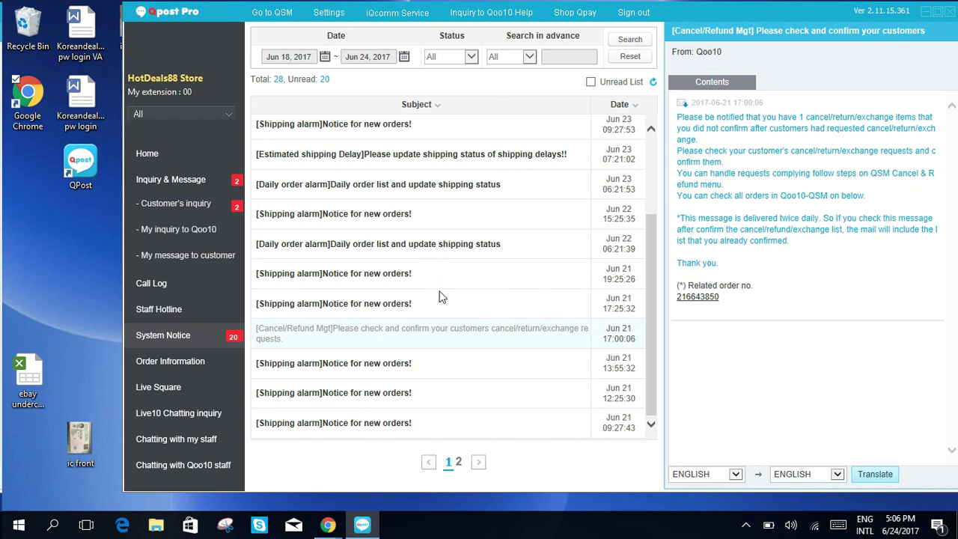
scroll(449, 352, "up", 3)
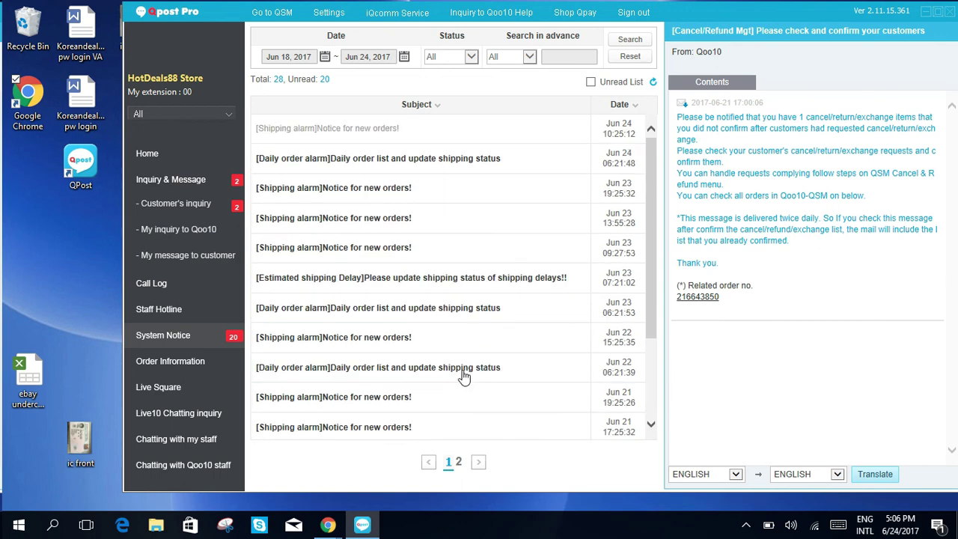
left_click(390, 193)
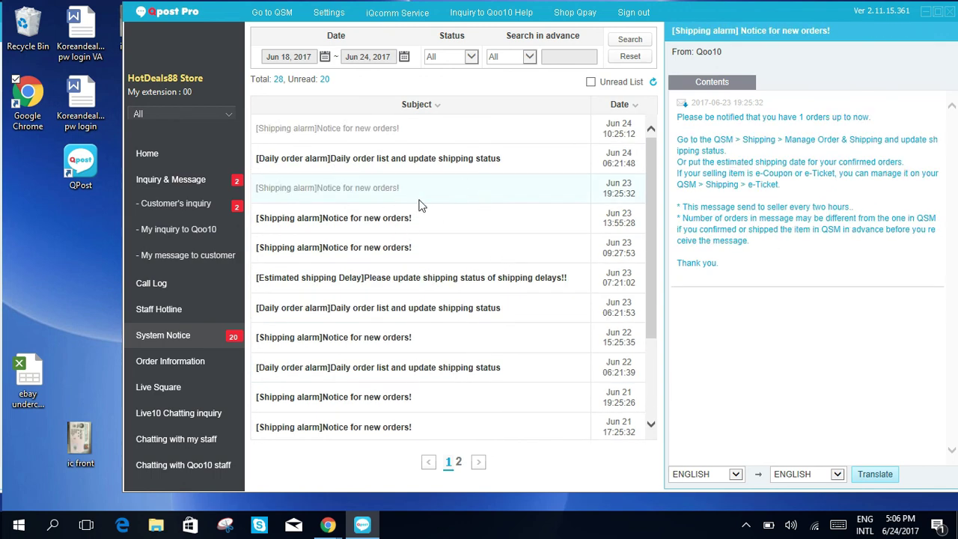
Step: Pass through Staff Hotline to the Customer's inquiry list (17 inquiries, 2 unanswered) and skim it
left_click(170, 308)
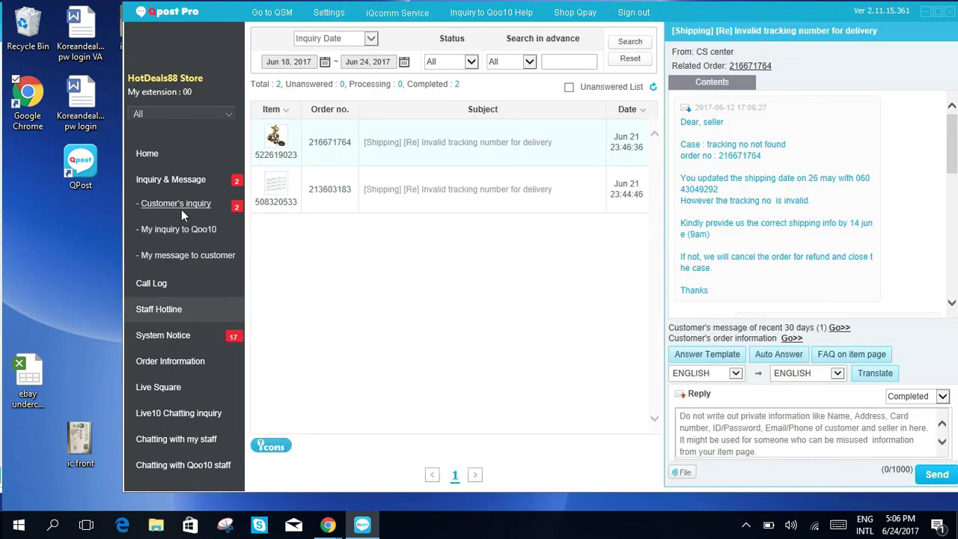
left_click(174, 200)
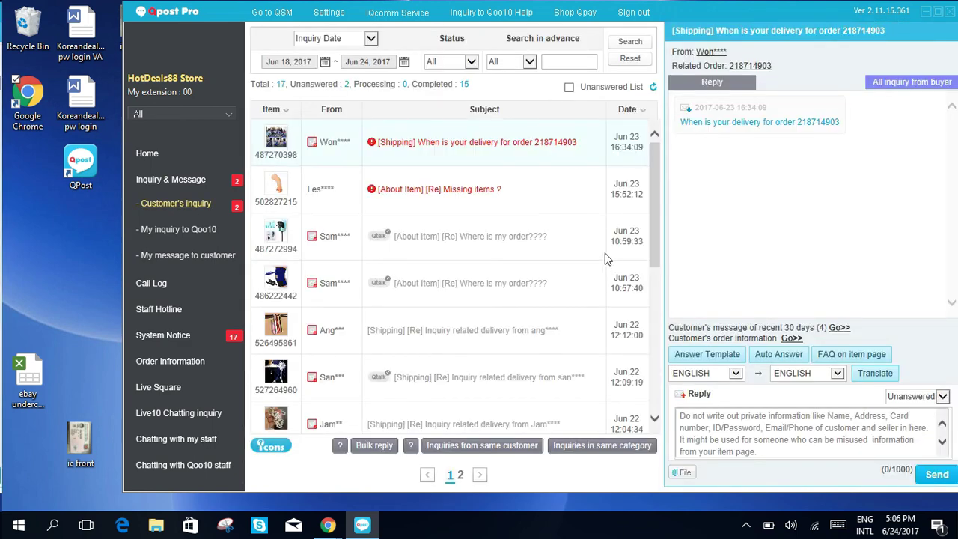
scroll(468, 332, "down", 2)
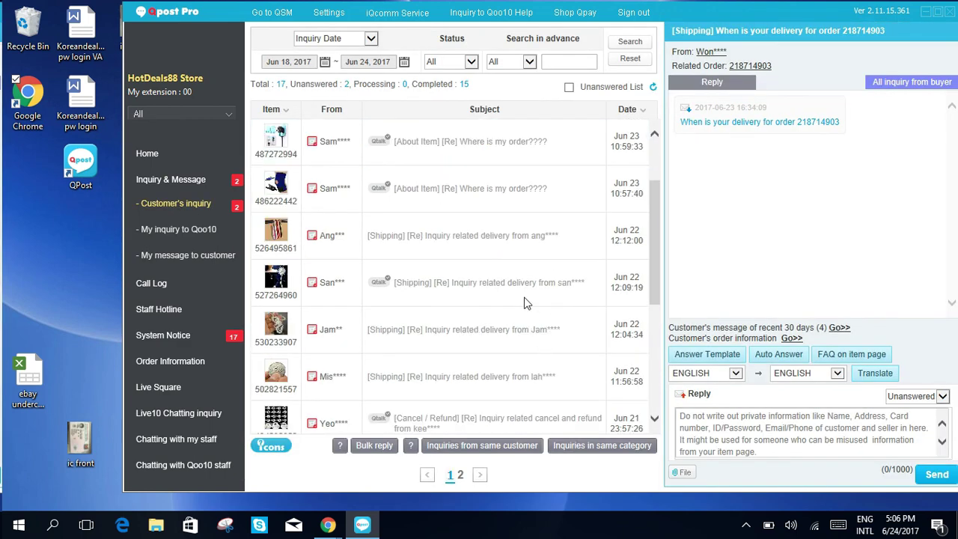
scroll(515, 349, "up", 2)
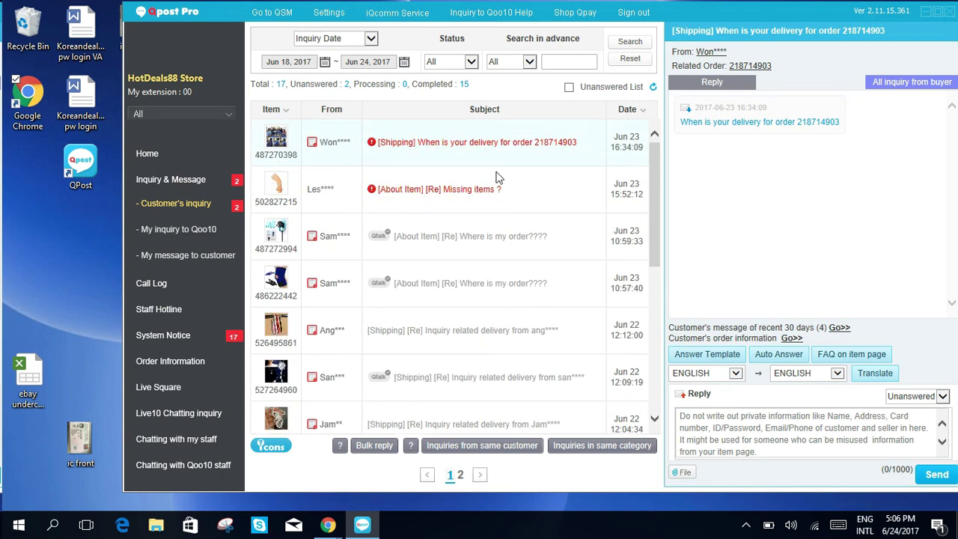